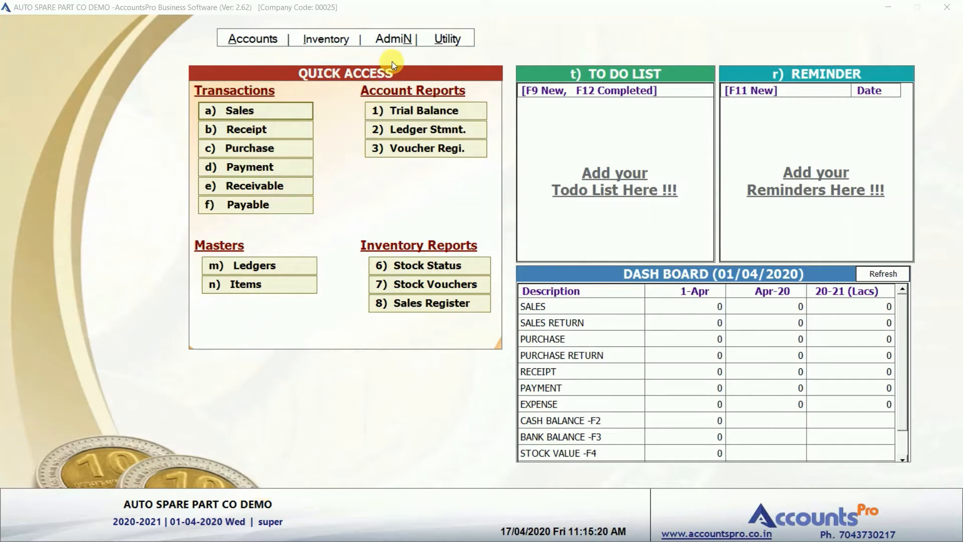
Open the AdmiN menu on the AUTO SPARE PART CO DEMO dashboard.
left_click(403, 40)
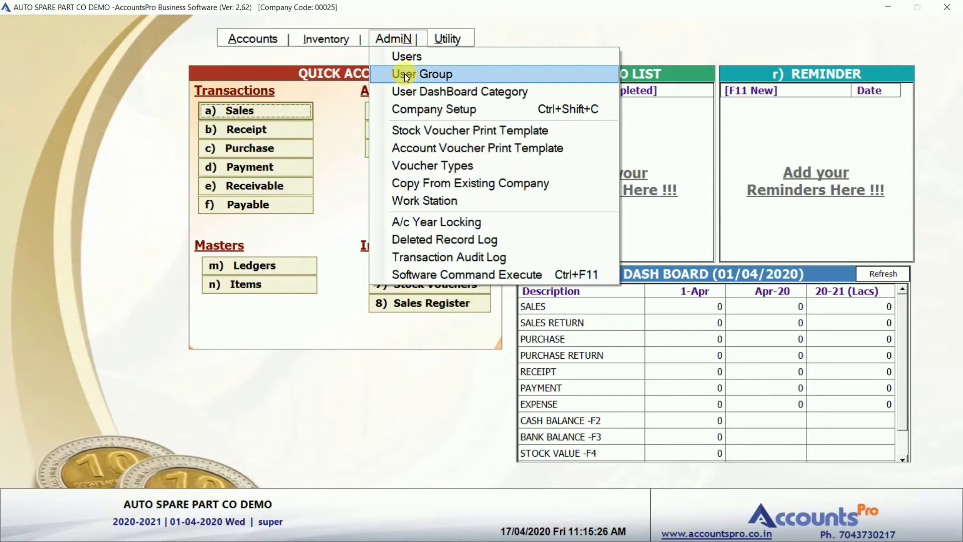
Go to AdmiN > Company Setup and bring up its Inventory settings dialog.
left_click(410, 108)
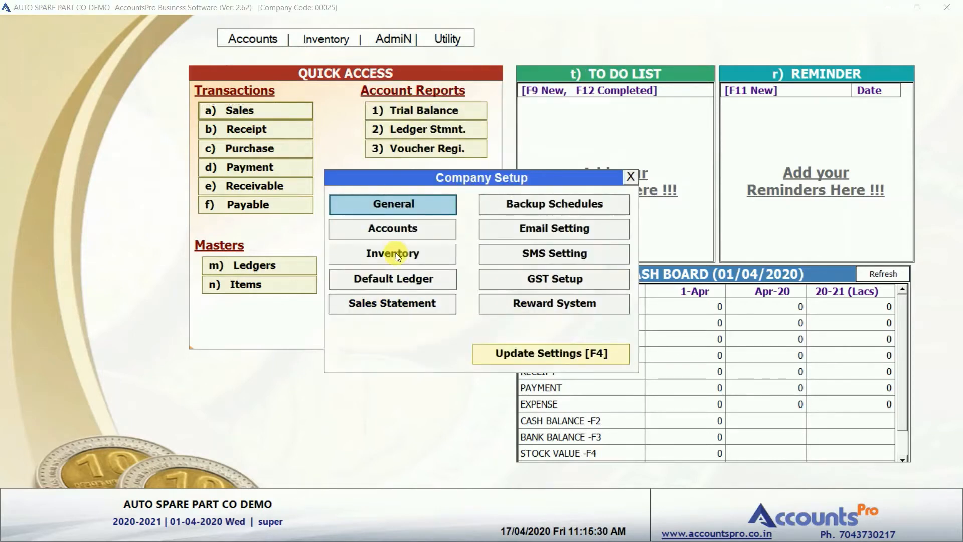
left_click(396, 252)
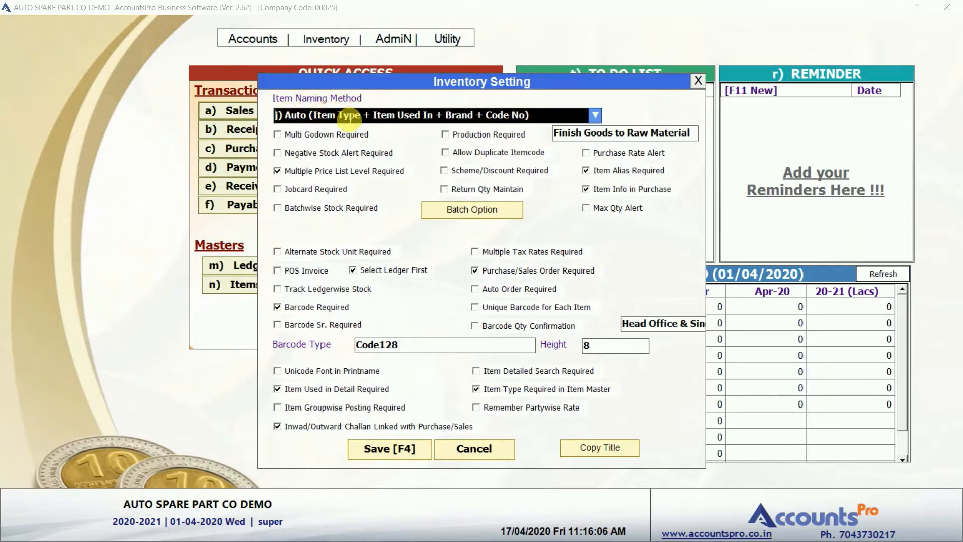
Keep naming method j) Auto (Item Type + Item Used In + Brand + Code No) and save.
left_click(349, 119)
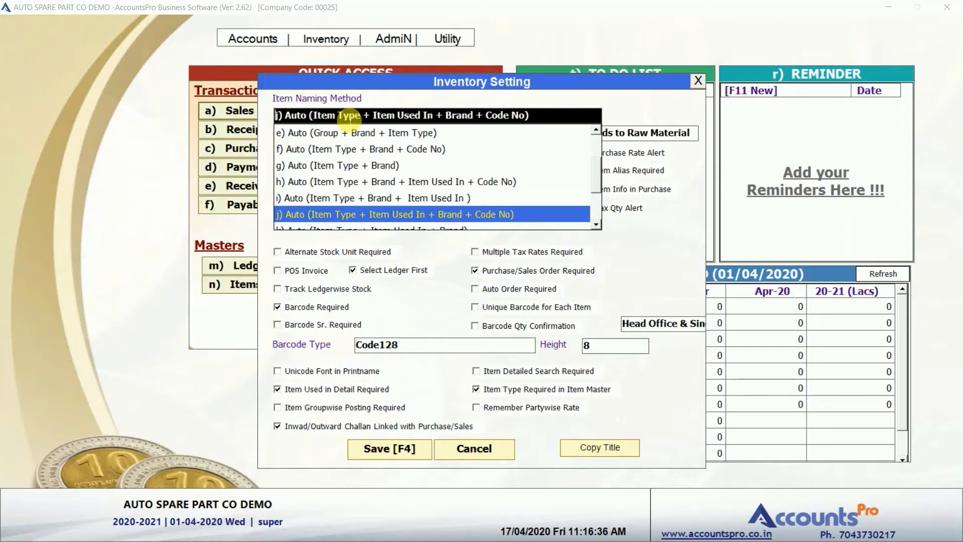
key("Up")
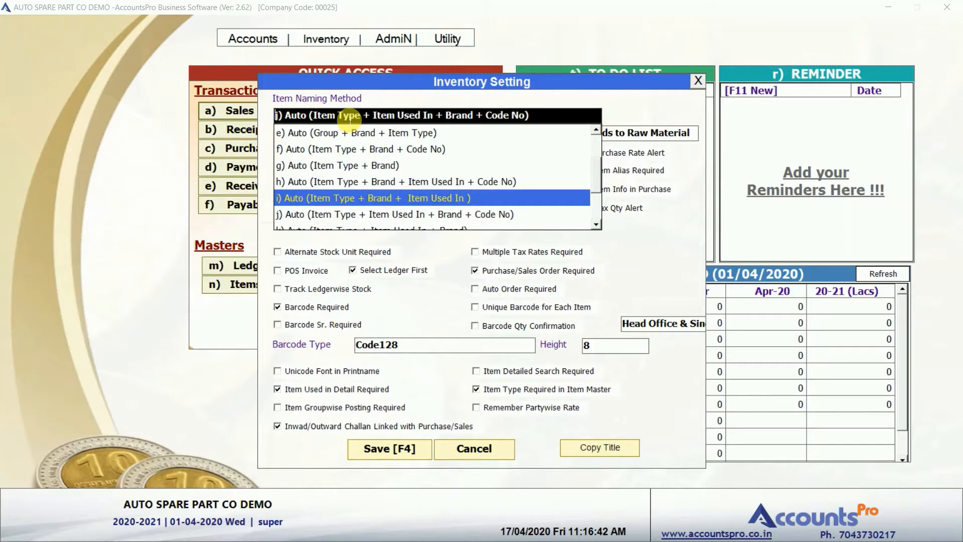
key("Down")
key("Down")
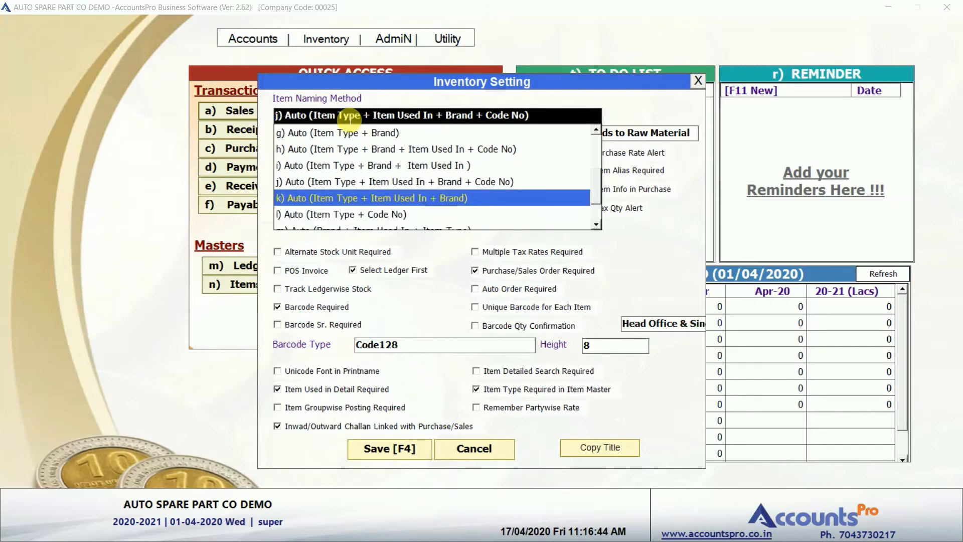
key("Up")
key("Up")
key("Up")
key("Up")
key("Up")
key("Up")
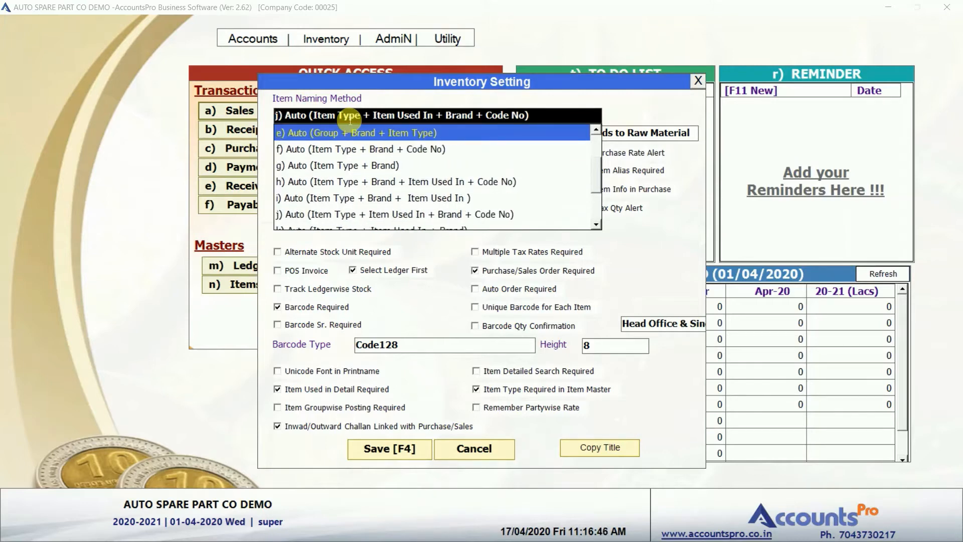
key("Down")
key("Down")
key("Down")
key("Down")
key("Down")
key("Down")
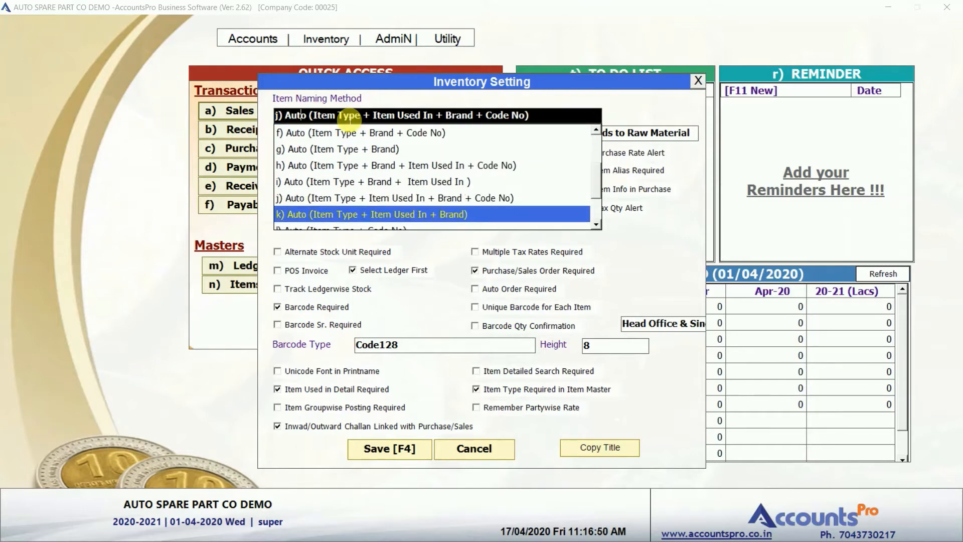
key("Up")
key("Return")
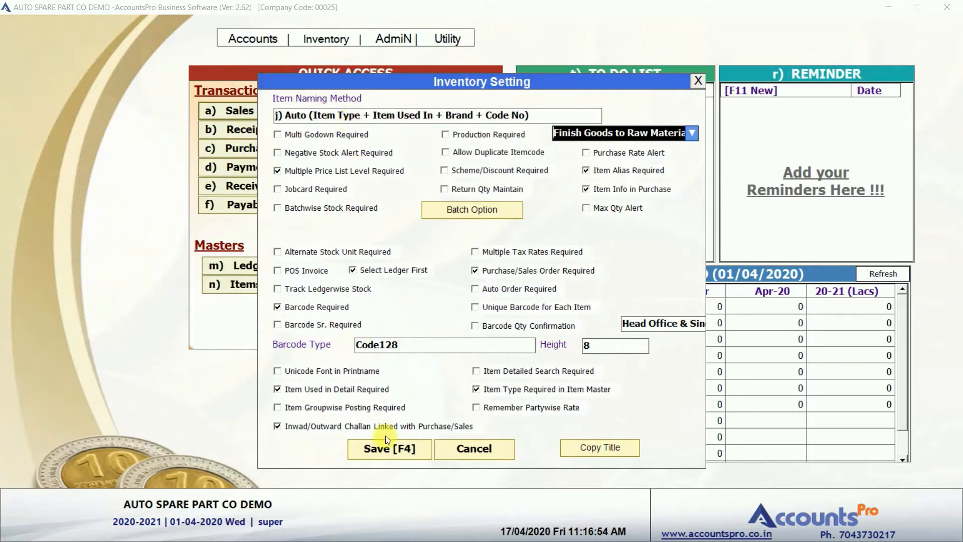
left_click(385, 448)
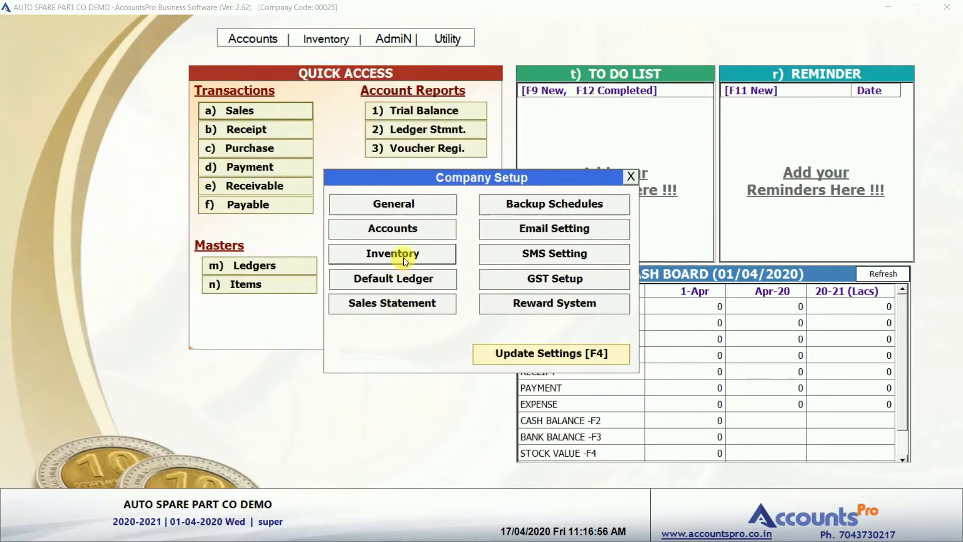
Review the Agent Commission option in Accounting Settings, then quit Company Setup to the dashboard.
left_click(401, 230)
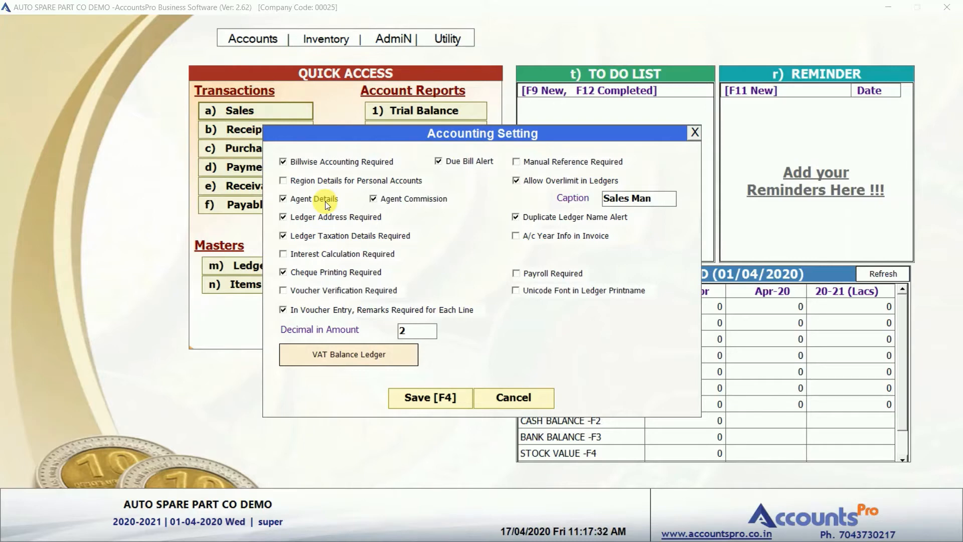
key("Escape")
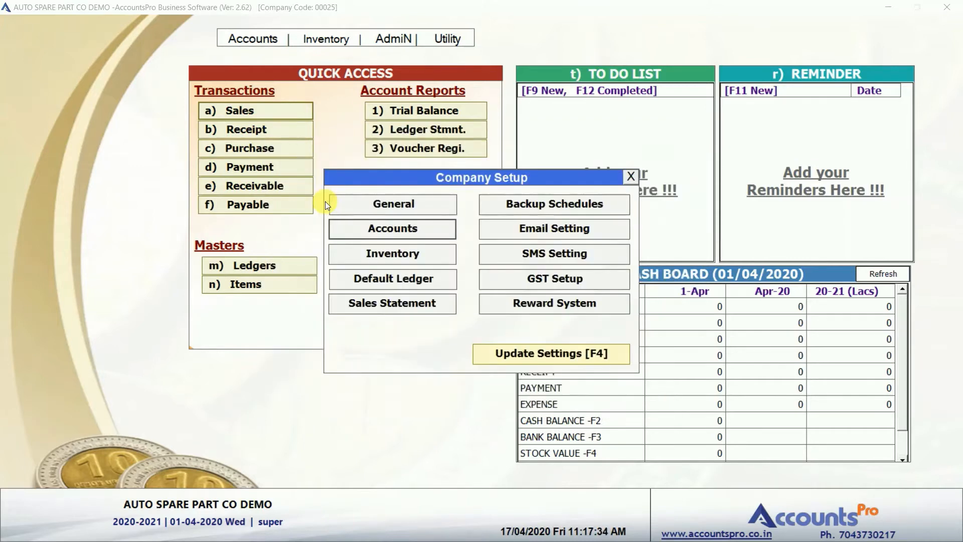
key("Escape")
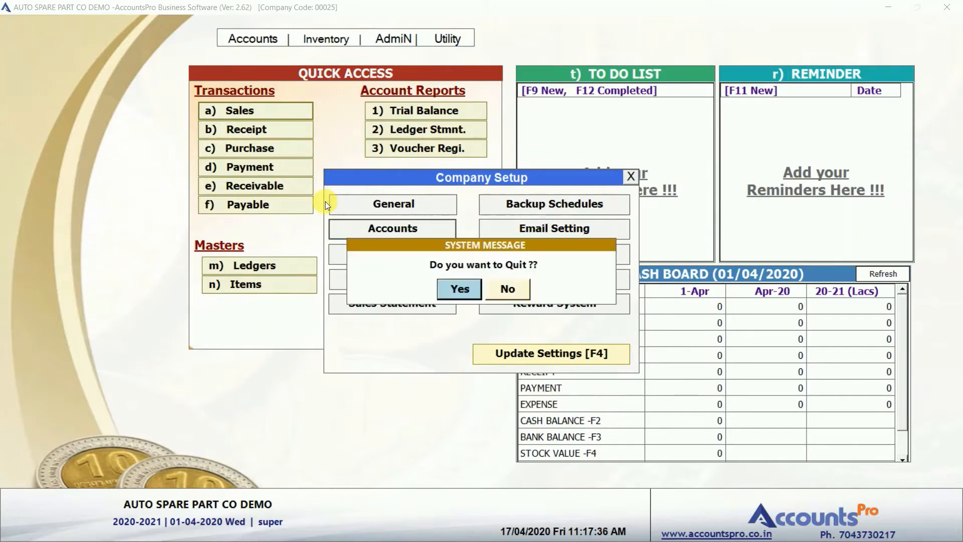
key("Return")
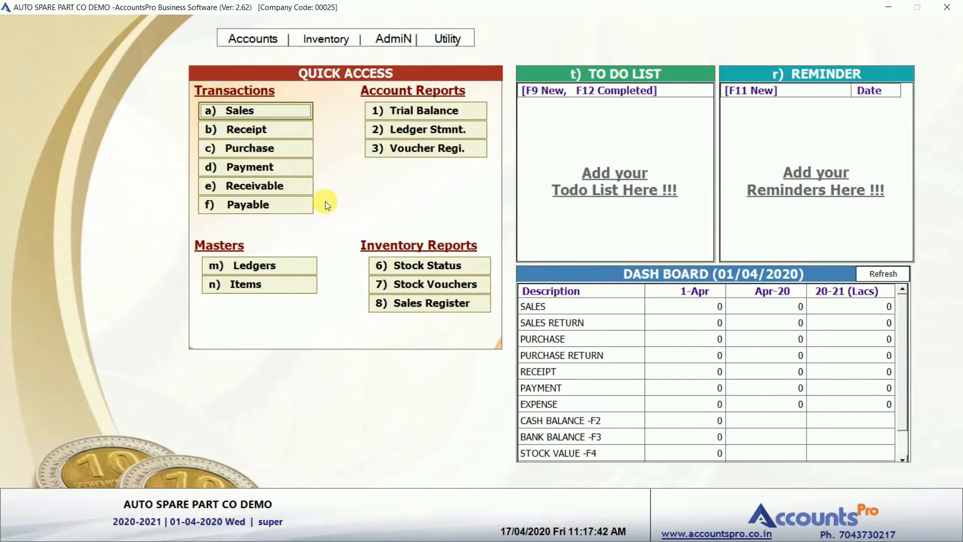
Go to Inventory > Price List > Type Master, which lists only Retail.
left_click(335, 40)
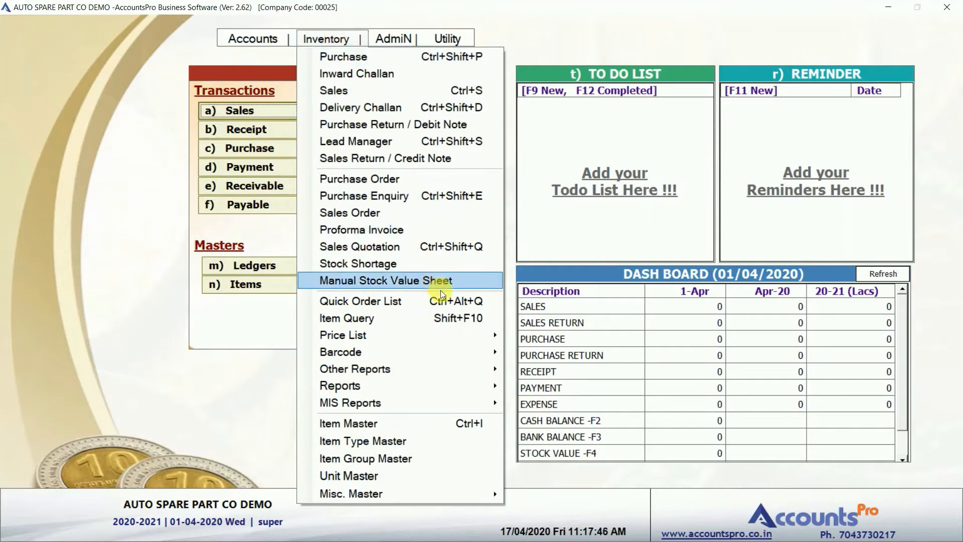
mouse_move(470, 339)
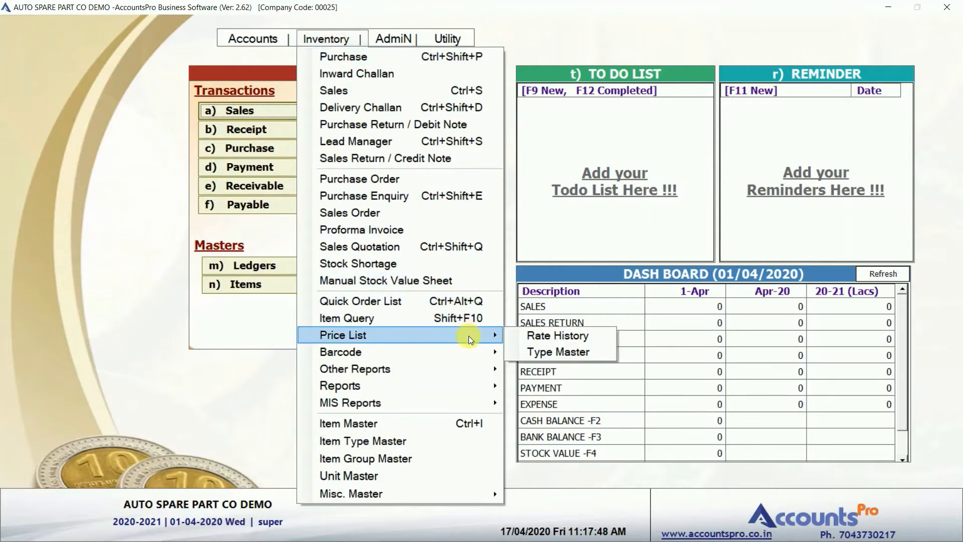
left_click(542, 353)
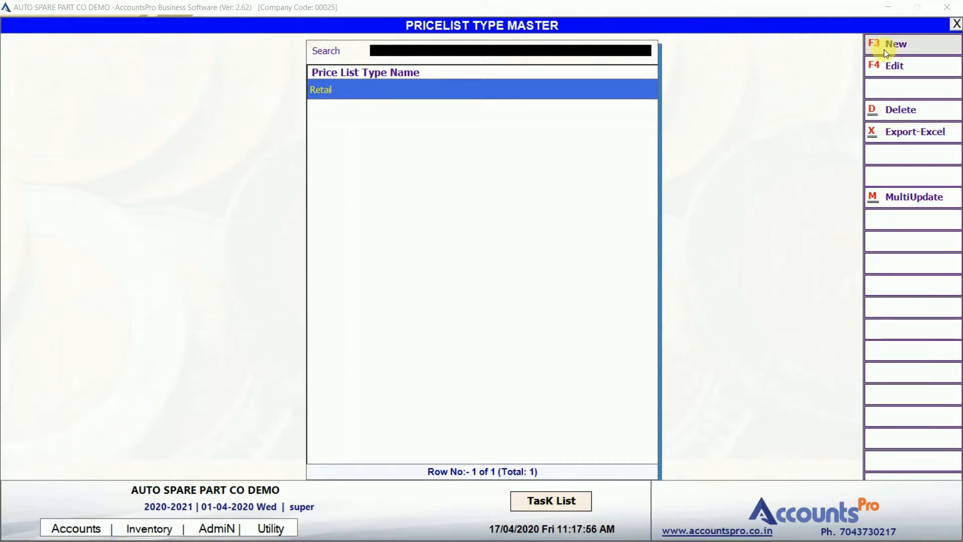
Create price list type Dealer with sort index 0, Discount on MRP Yes at 10%.
left_click(903, 47)
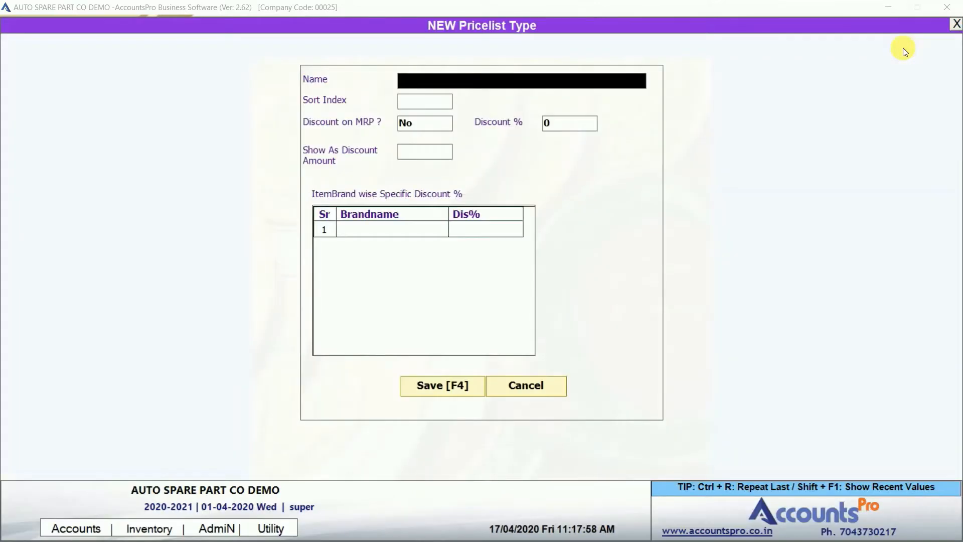
type("Dealer")
key("Return")
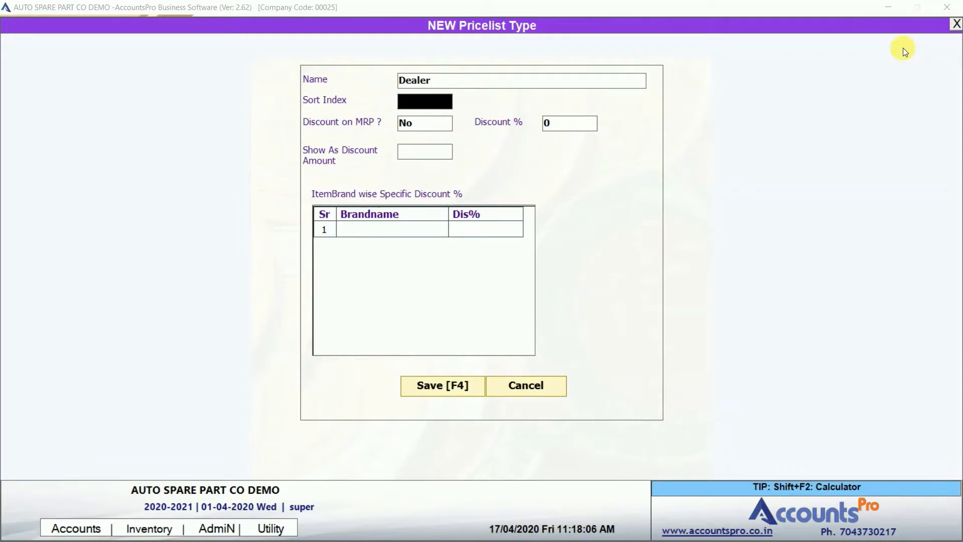
type("0")
key("Return")
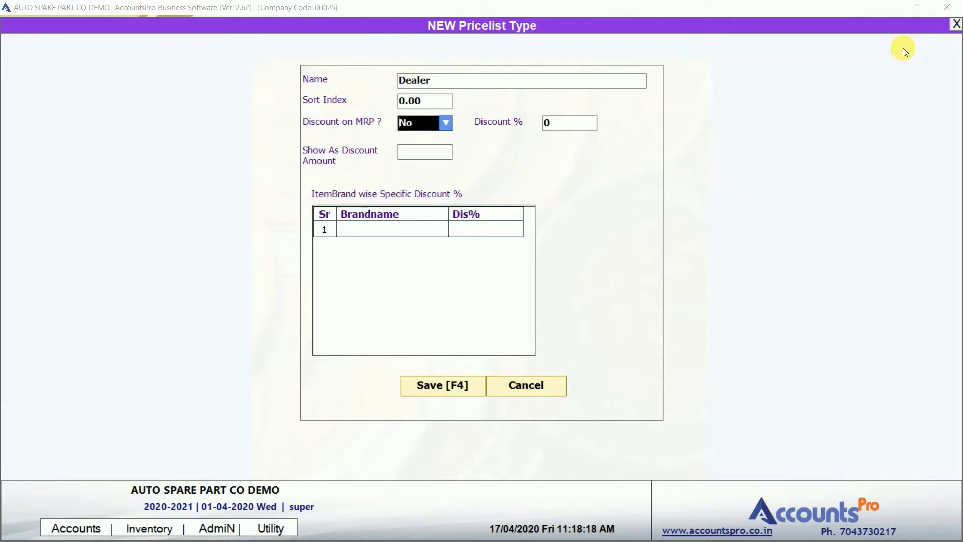
type("y")
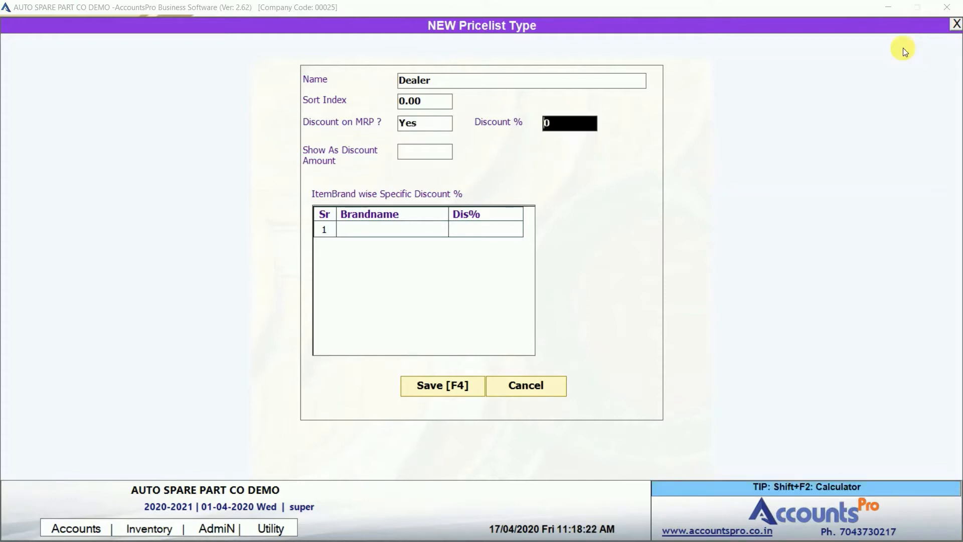
type("10")
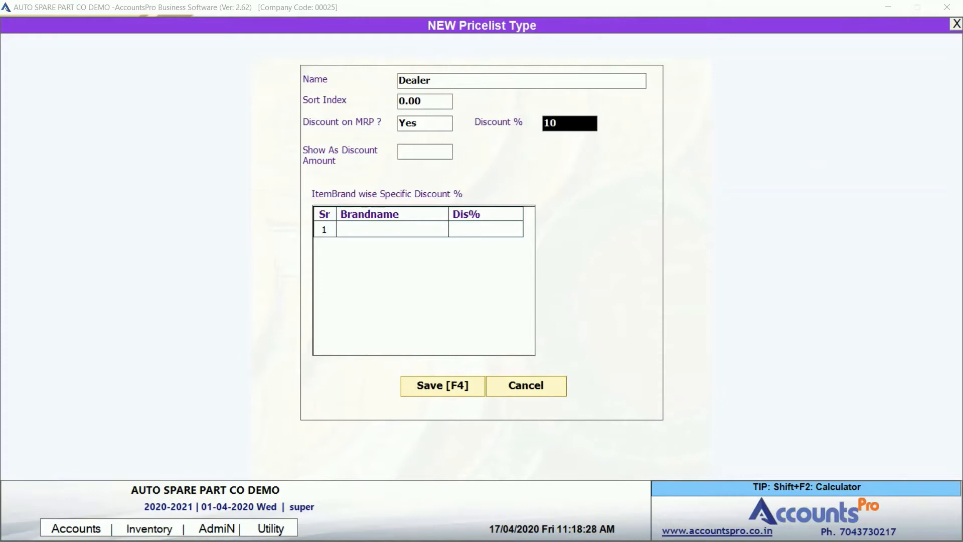
key("Return")
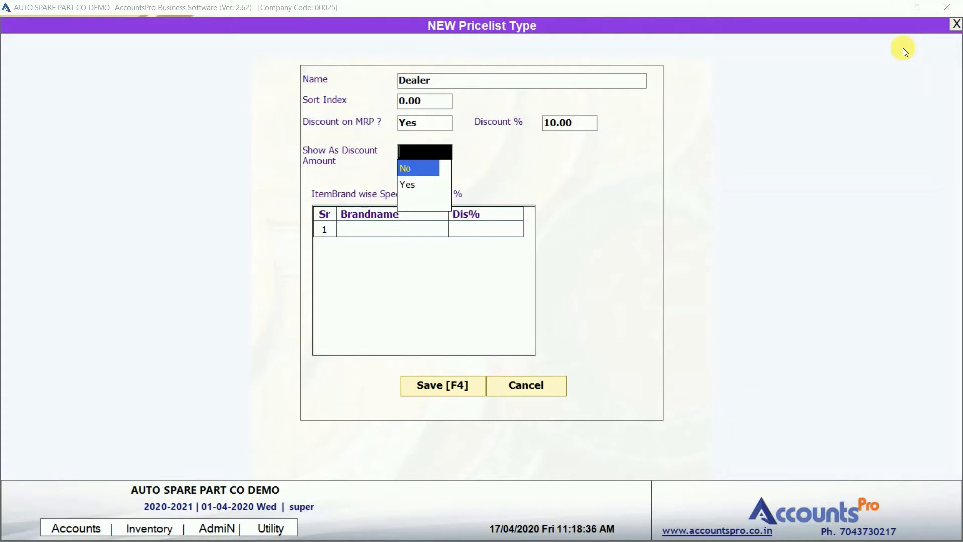
Leave Show As Discount Amount at No and move to the brand discount grid.
key("Down")
key("Up")
key("Return")
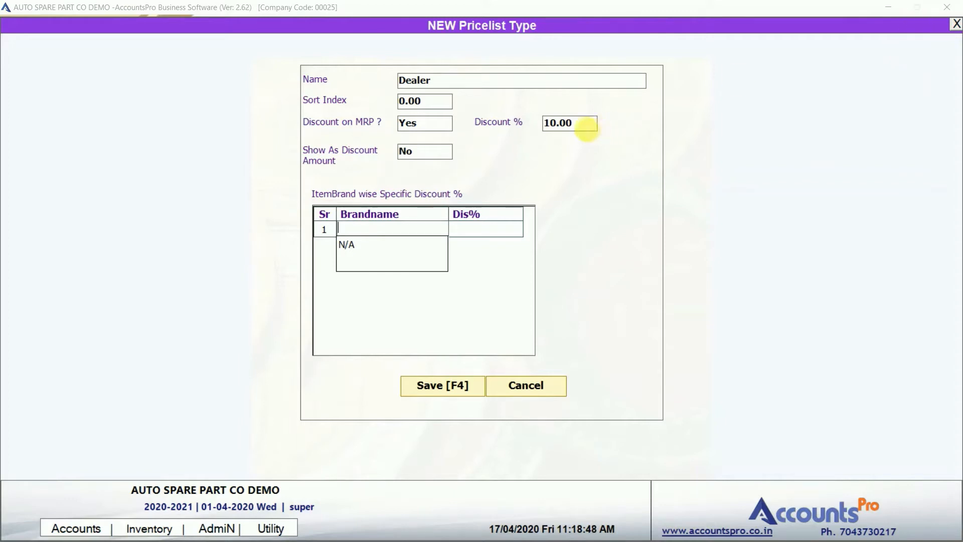
left_click(586, 127)
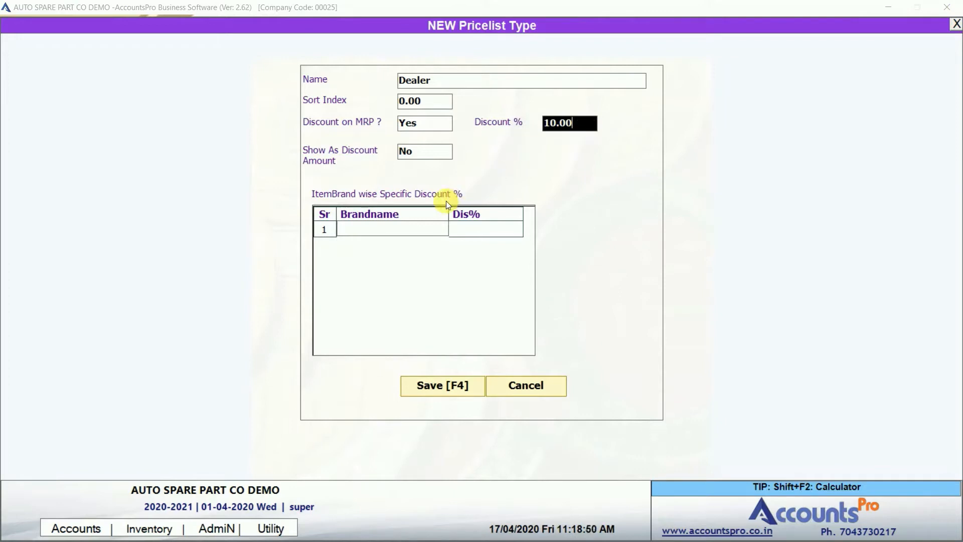
left_click(408, 231)
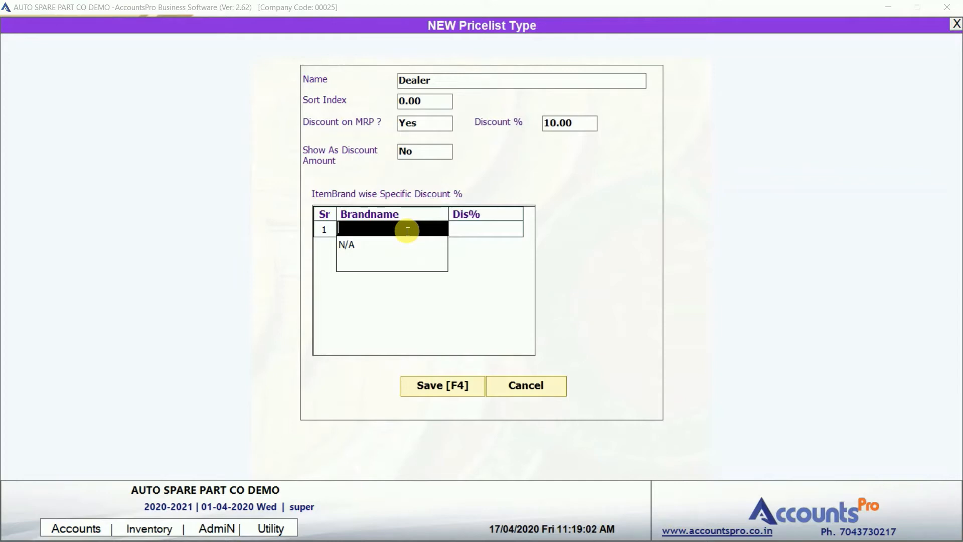
Create the brand HERO and give it a 12% Dealer discount.
key("alt+c")
type("HERO")
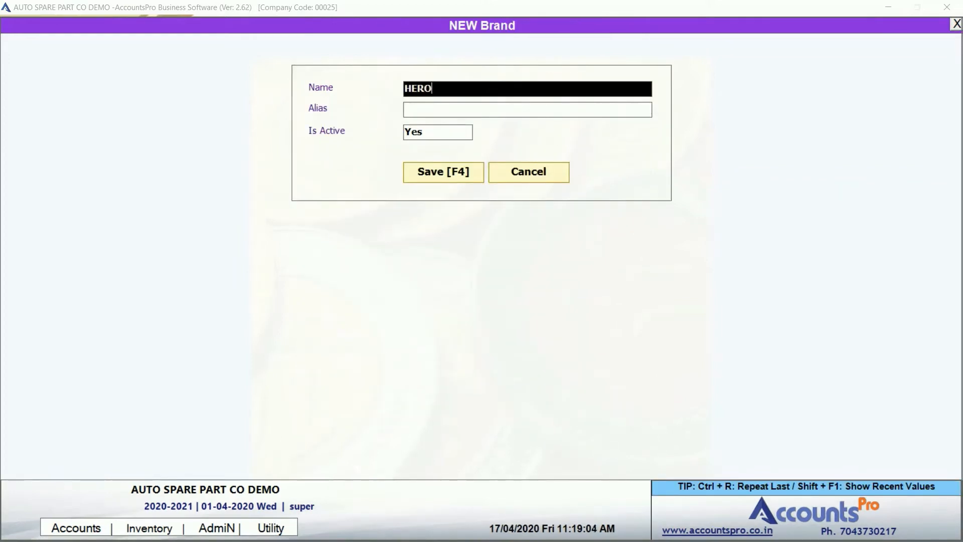
key("Return")
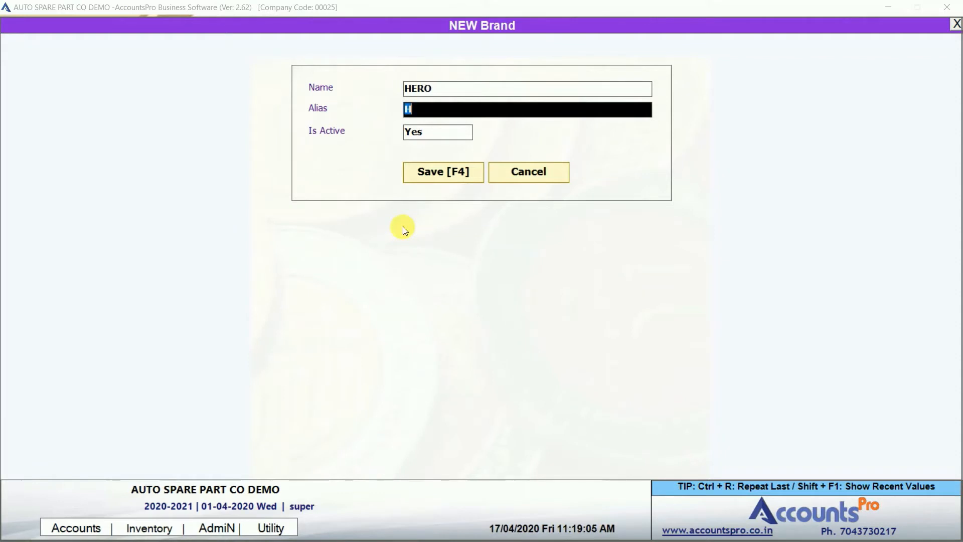
key("Return")
key("Return")
key("Return")
key("Return")
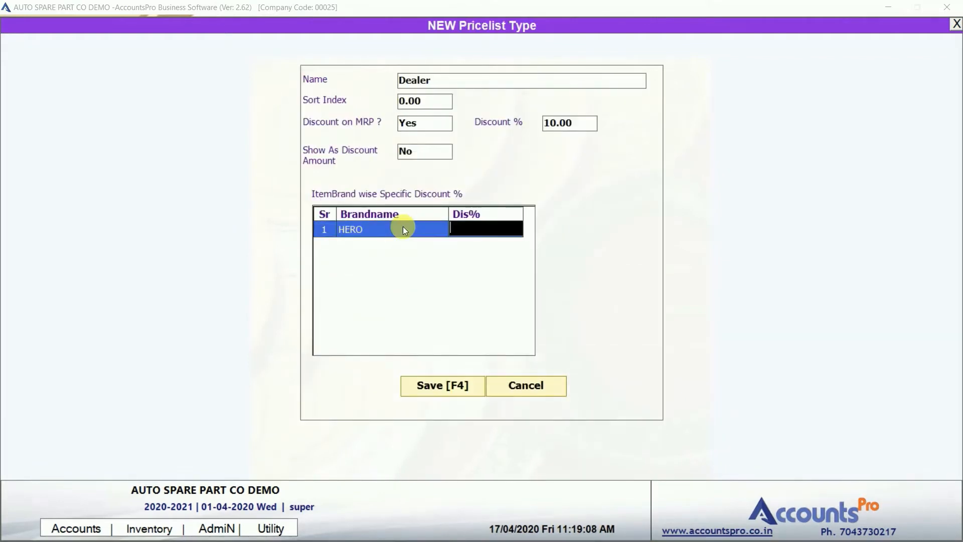
type("12")
key("Return")
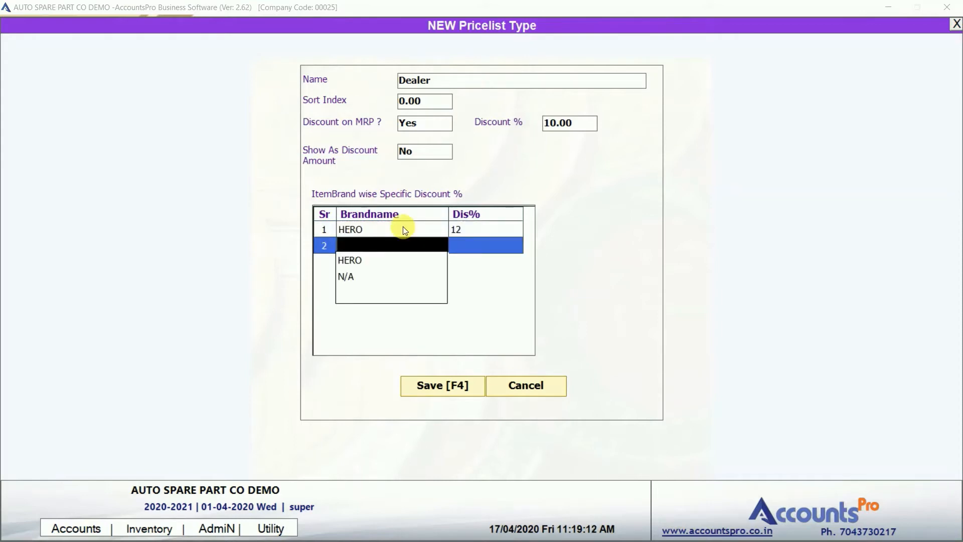
Create the brand MICO with a 15% discount and save the Dealer price list.
key("alt+c")
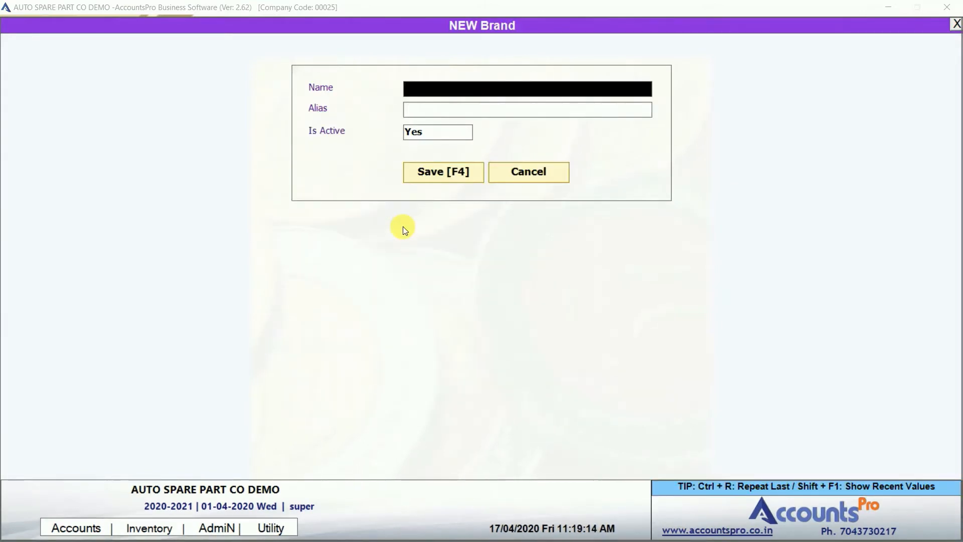
type("MICO")
key("Return")
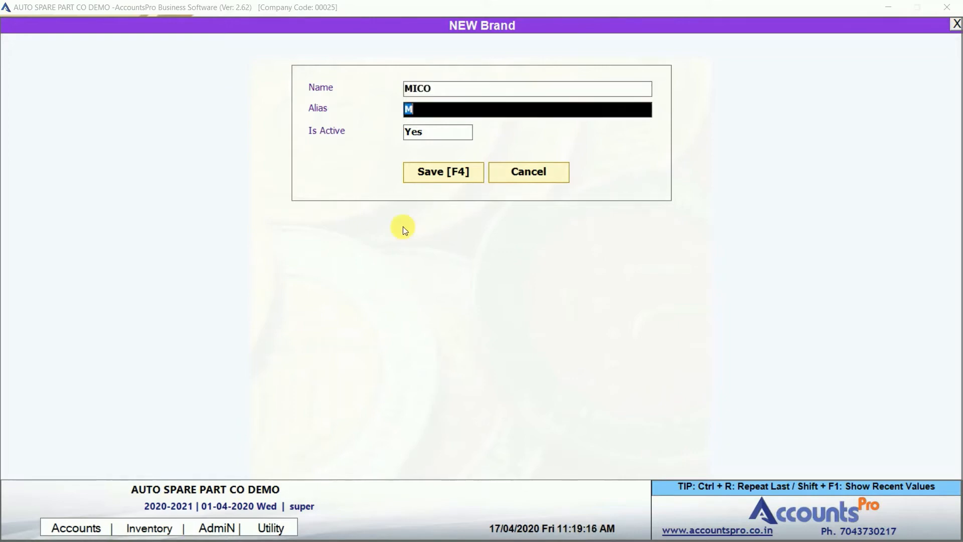
key("Return")
key("Return")
key("Return")
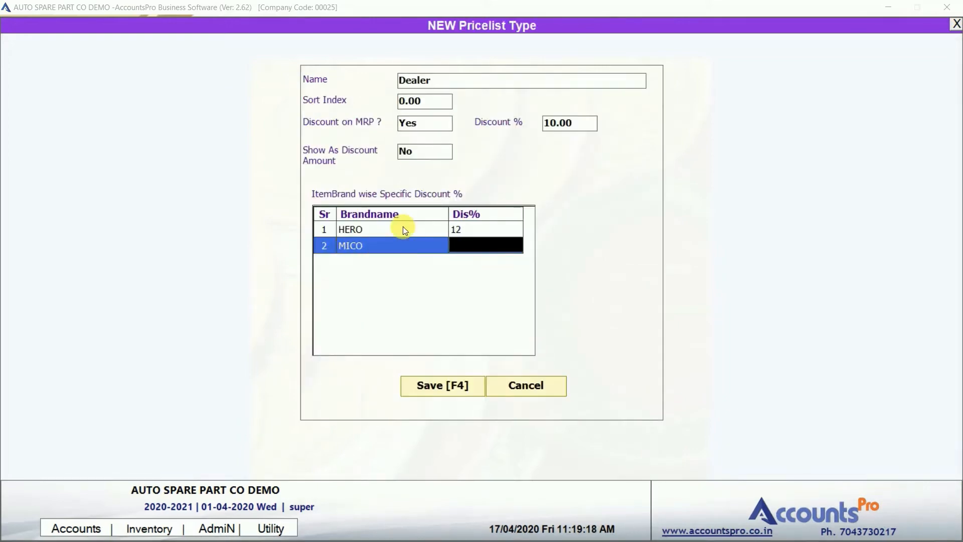
type("15")
key("Return")
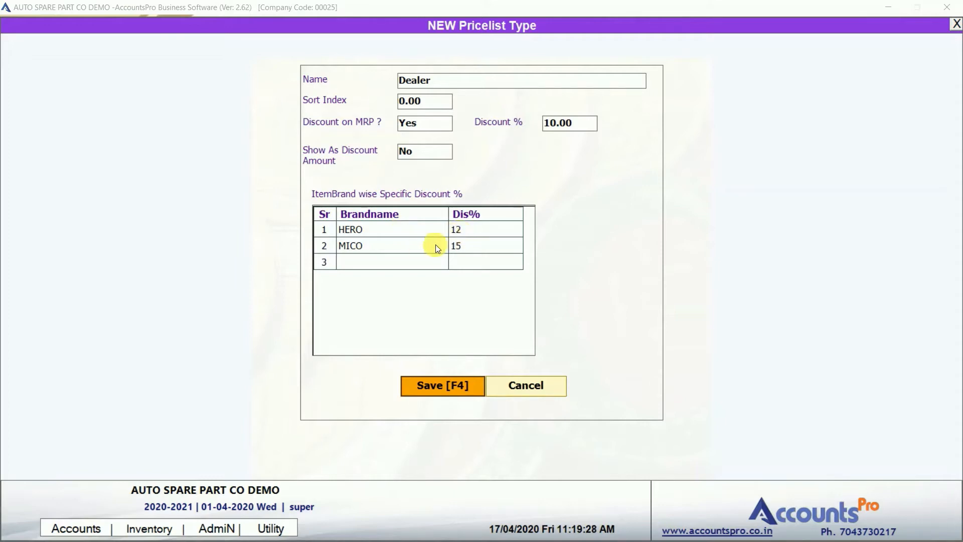
left_click(431, 383)
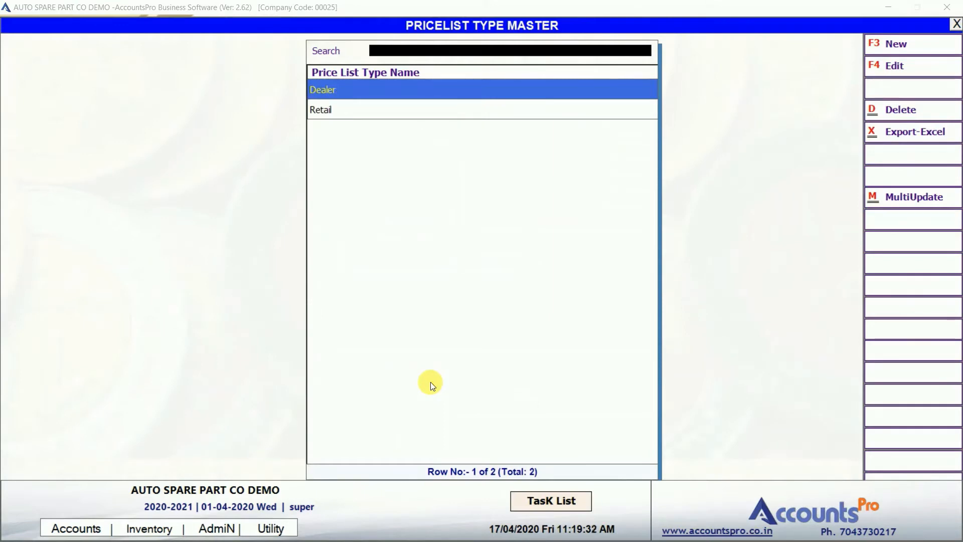
key("Down")
Edit Retail to apply a 5% discount on MRP.
key("F4")
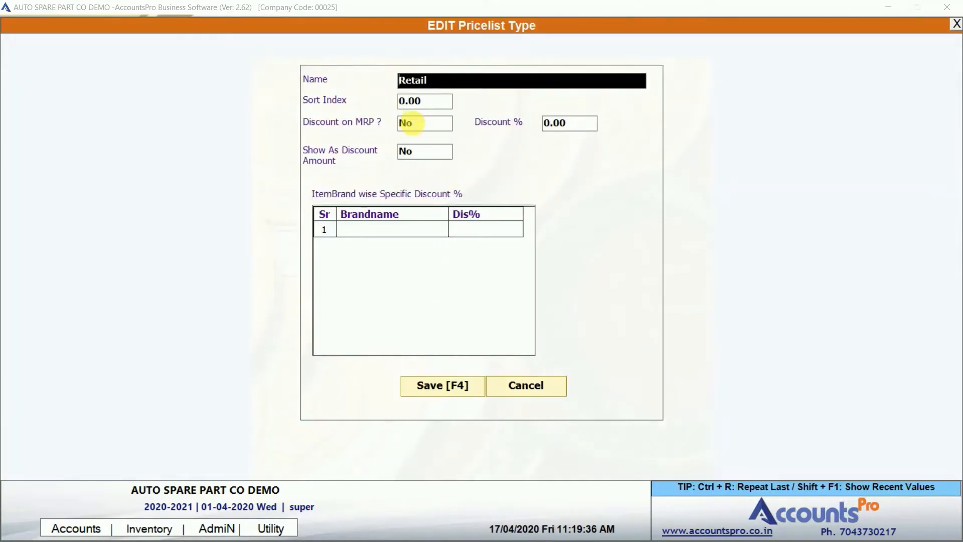
left_click(413, 122)
key("y")
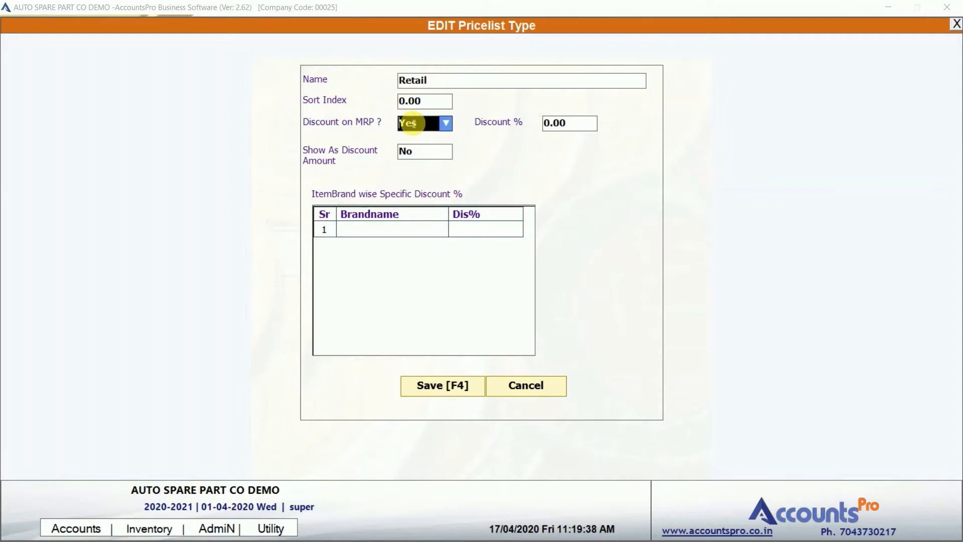
key("Return")
type("5")
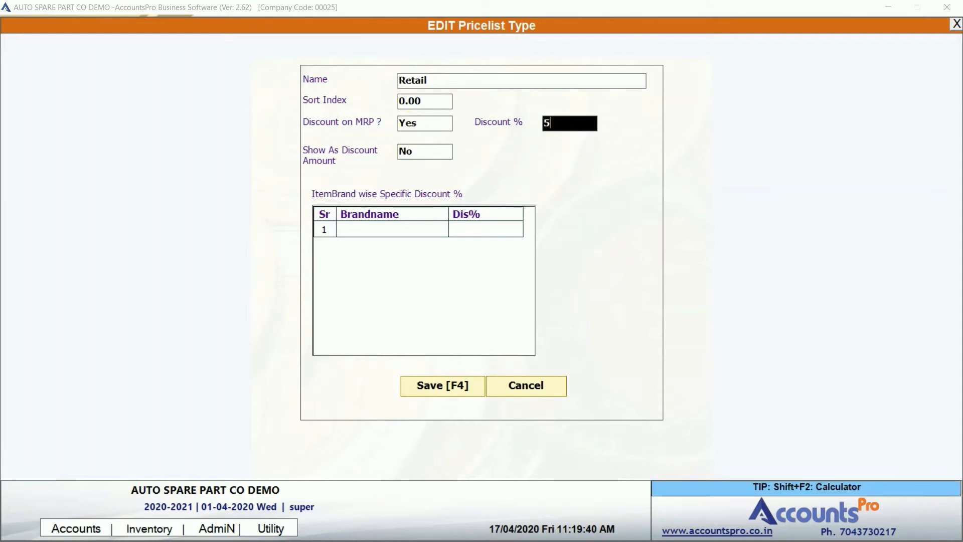
key("Return")
Add Retail brand discounts HERO 5% and MICO 6%, then save.
key("Return")
key("Down")
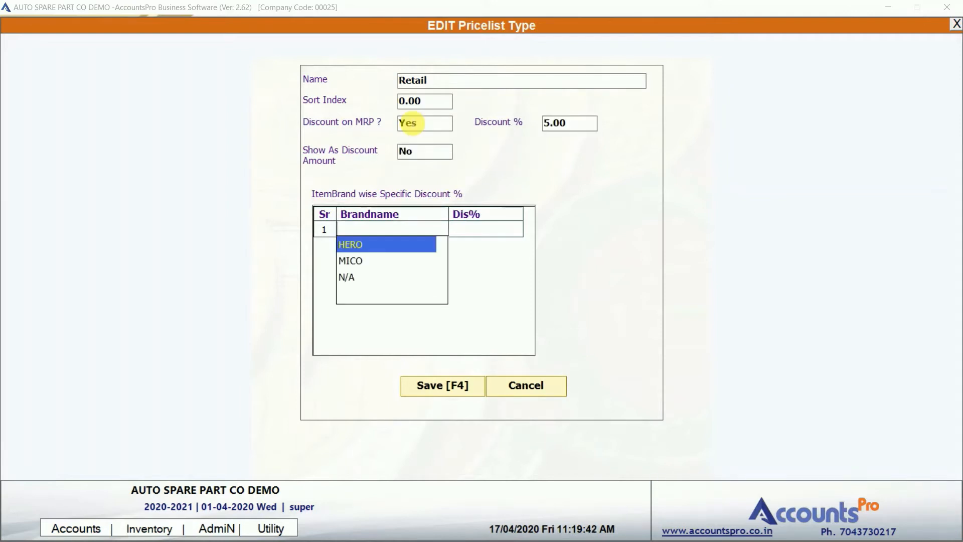
key("Return")
type("5")
key("Return")
key("Down")
key("Down")
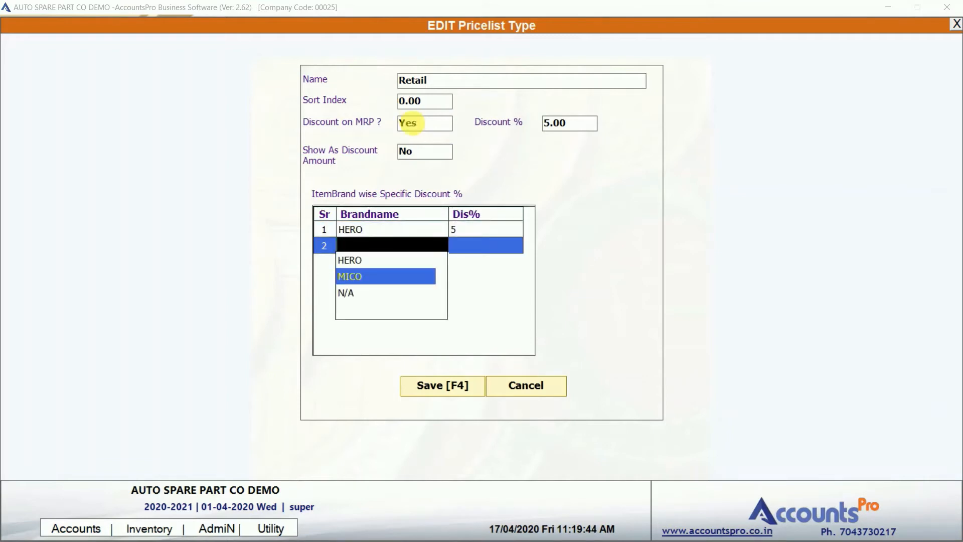
key("Return")
type("6")
key("Return")
key("F4")
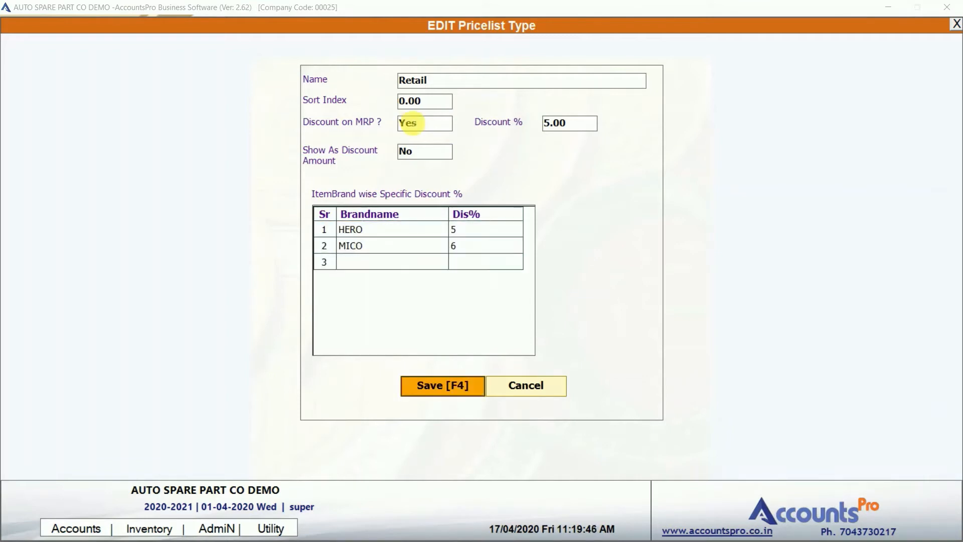
Quit the price list types, open Items under Masters and start a new item.
key("Up")
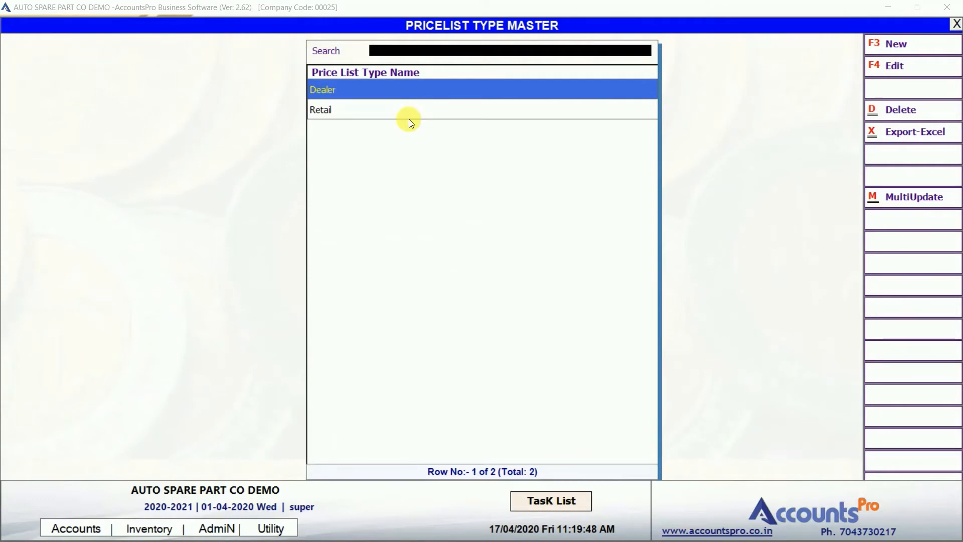
key("Down")
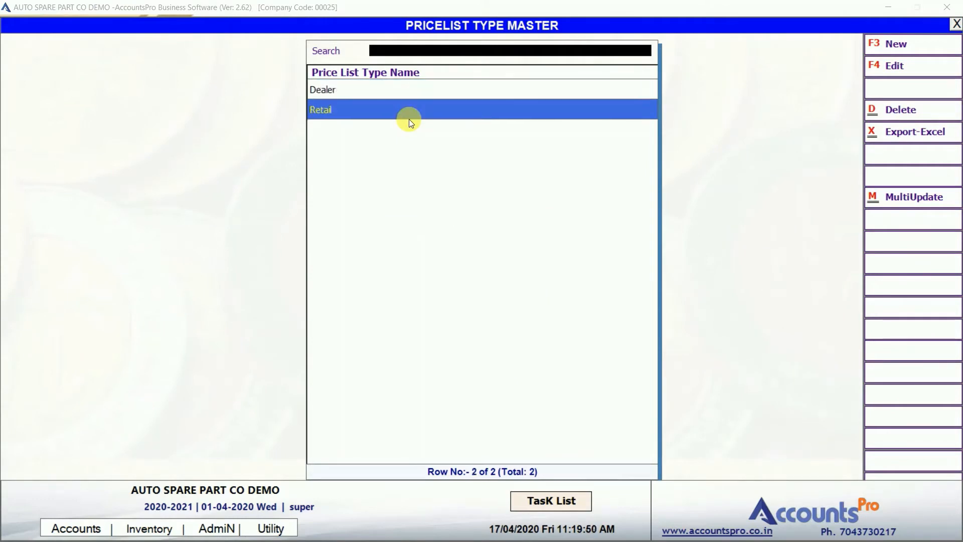
key("Up")
key("Escape")
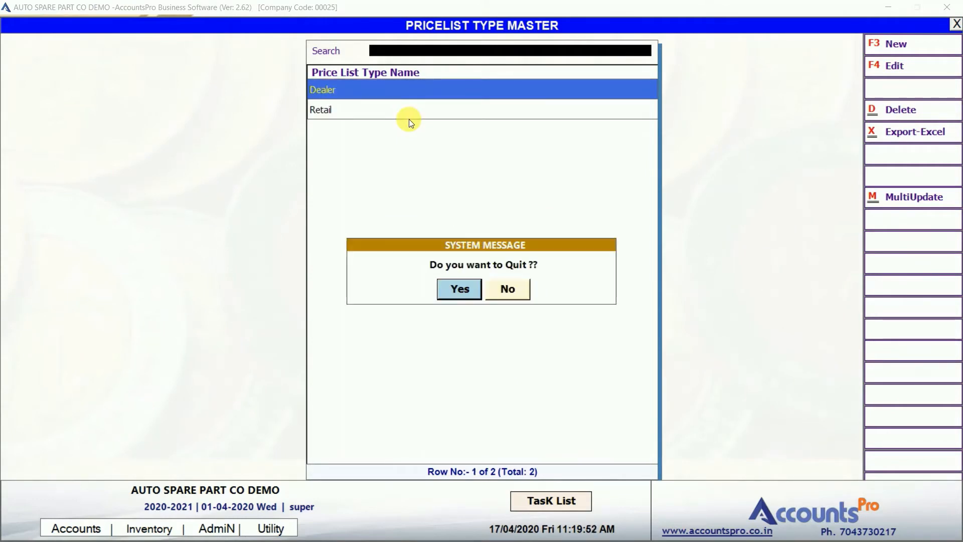
key("Return")
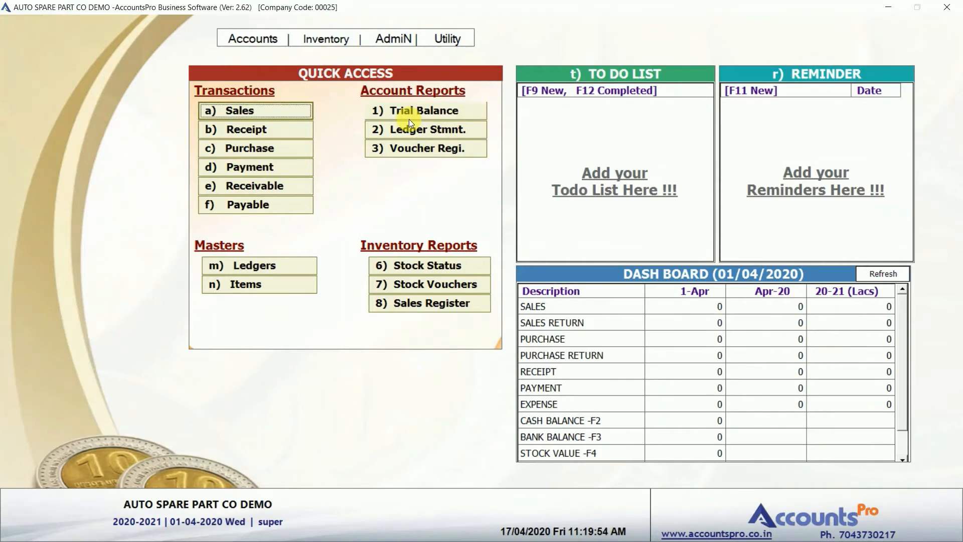
left_click(252, 287)
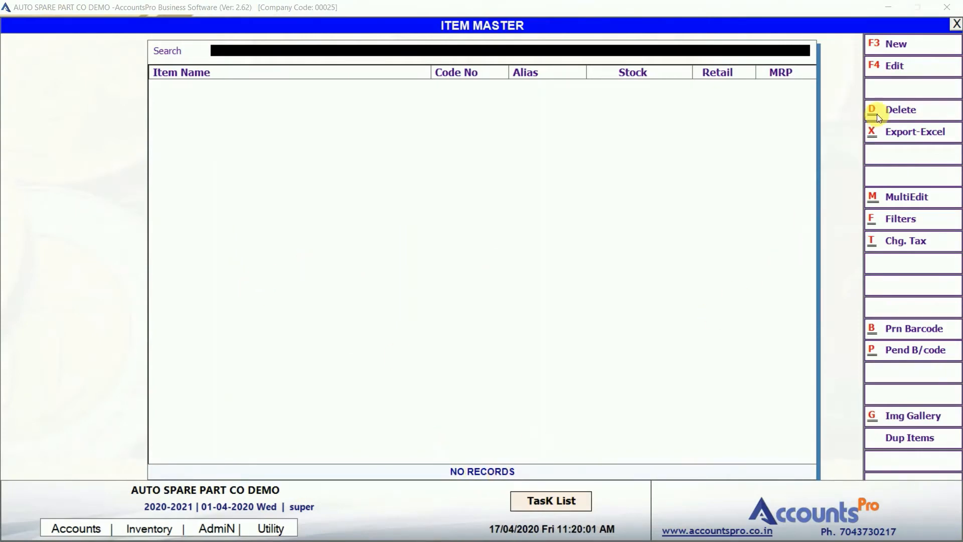
left_click(908, 50)
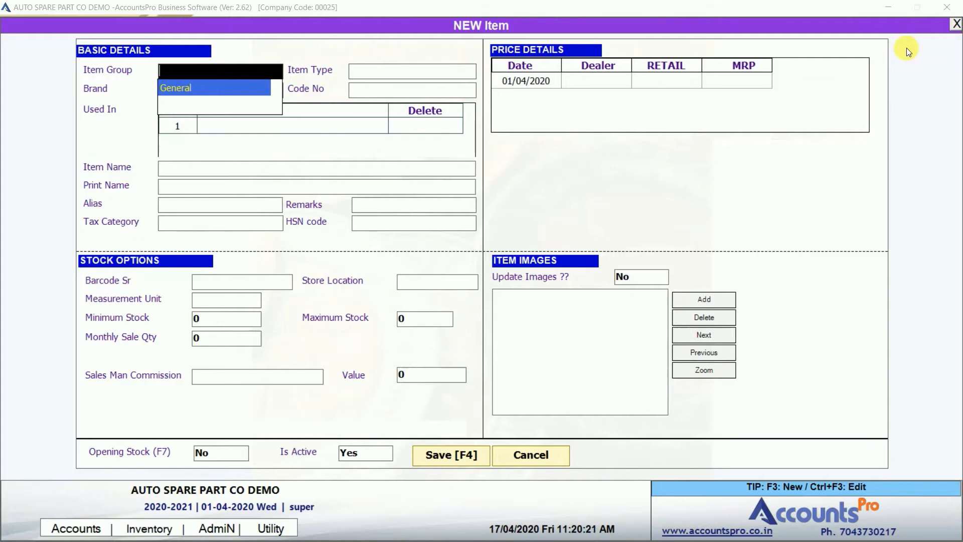
Create item group '2 W' with alias 2W and 5% GST tax category.
key("F3")
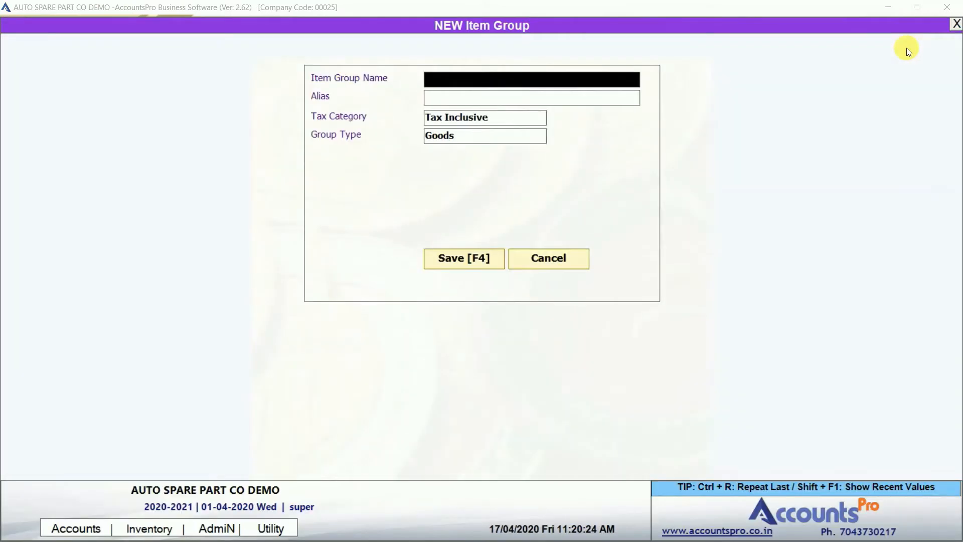
type("2")
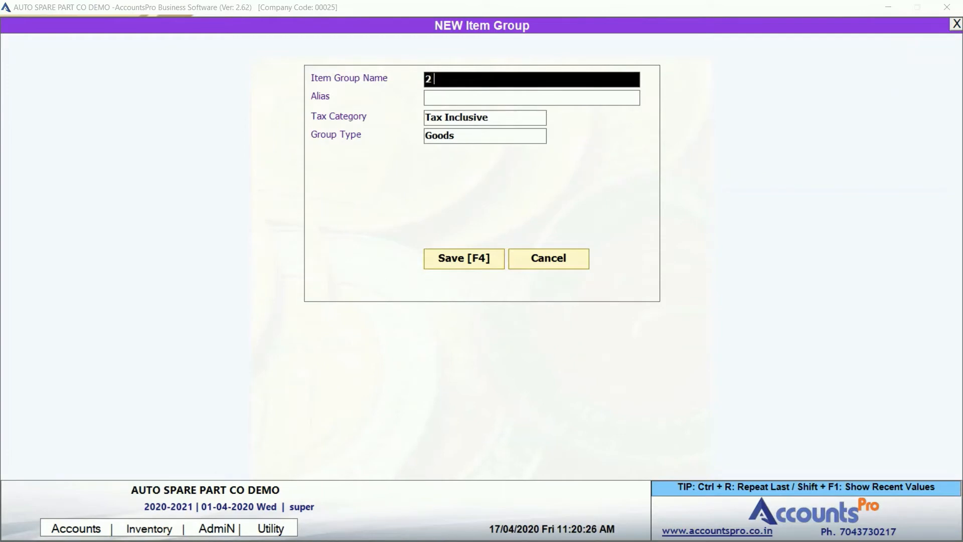
type(" W")
key("Return")
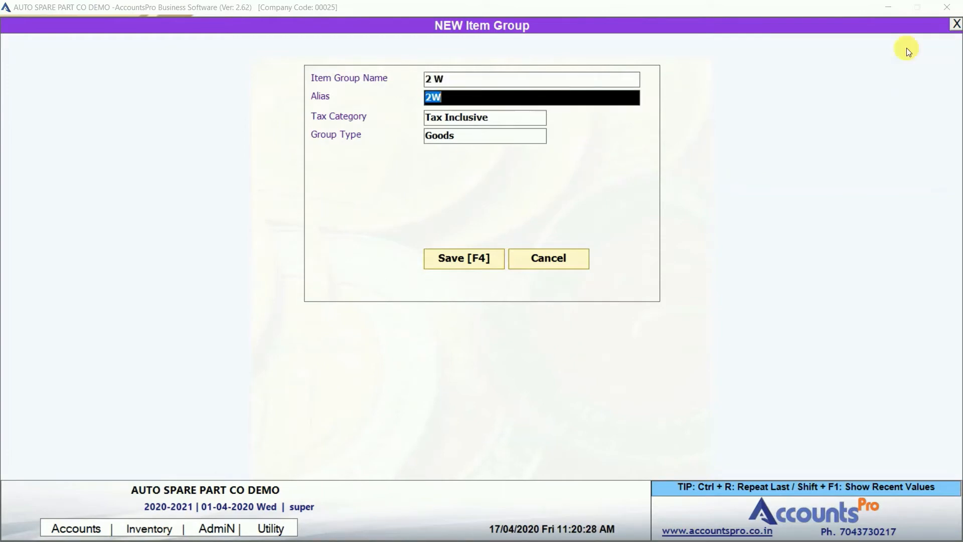
key("Return")
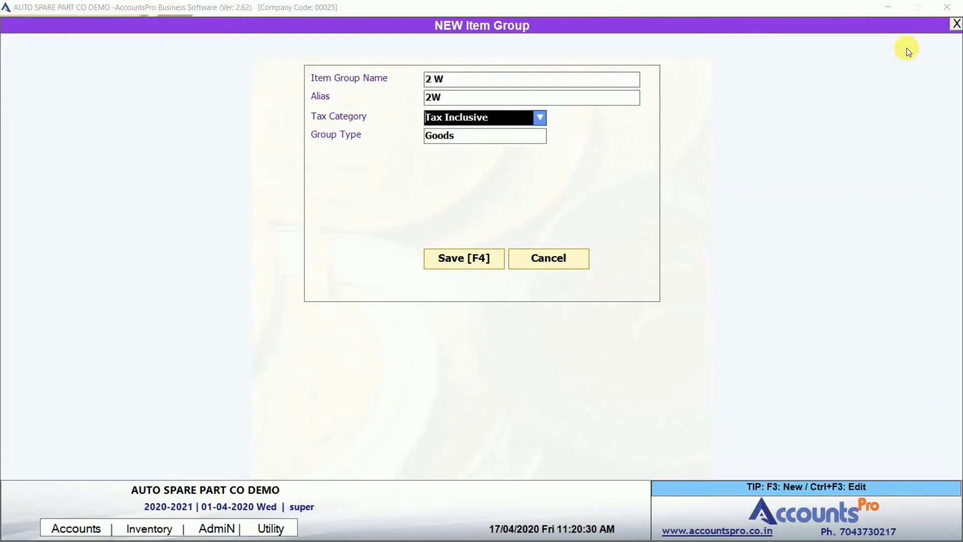
key("space")
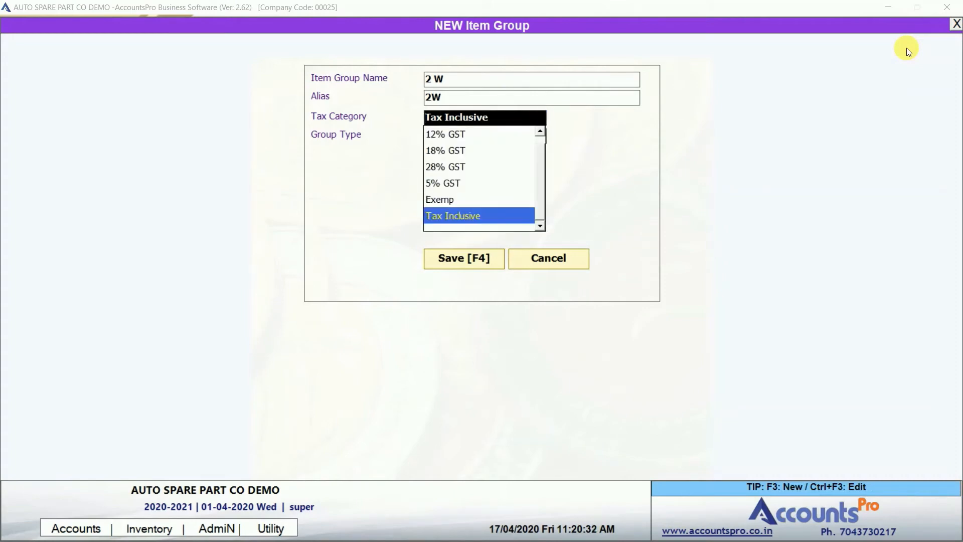
key("Up")
key("Up")
key("Return")
key("Return")
key("Return")
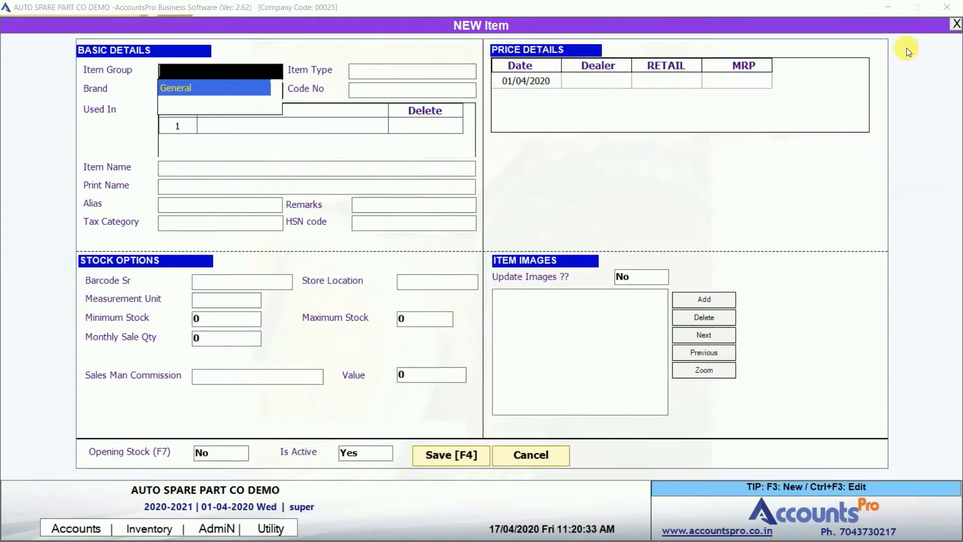
key("Return")
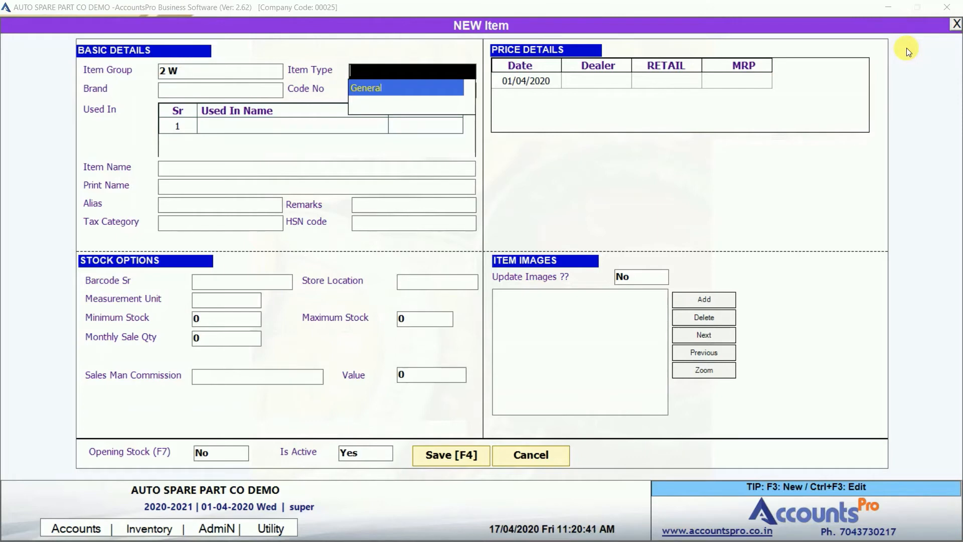
Create item type HEAD LIGHT: alias HL, 5% GST, HSN N/A, unit PC.
key("F3")
type("HEAD L")
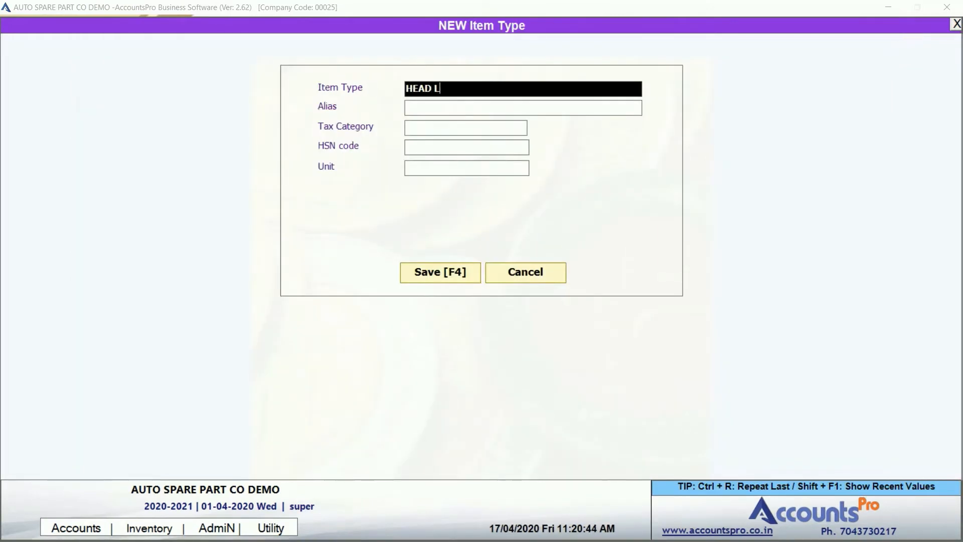
type("IGHT")
key("Return")
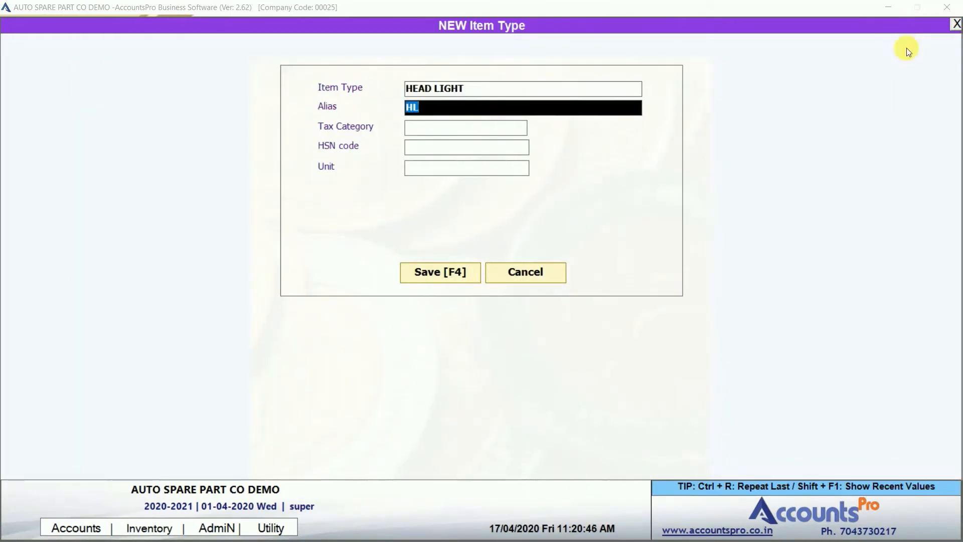
key("Return")
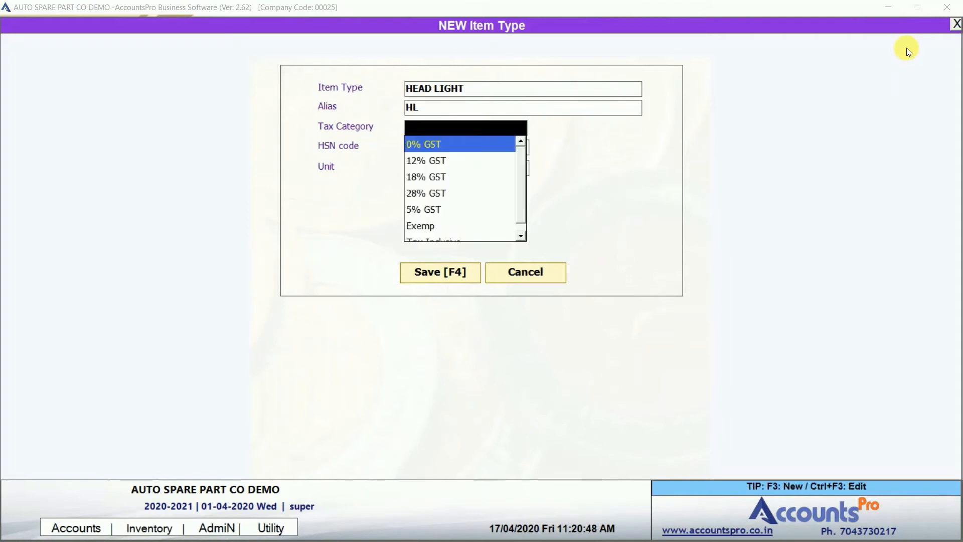
key("Down")
key("Down")
key("Down")
key("Down")
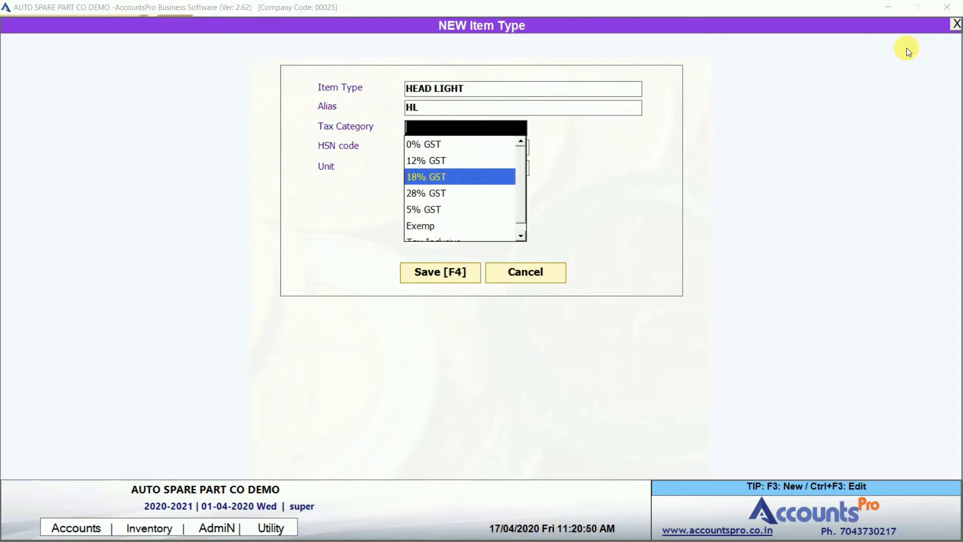
key("Return")
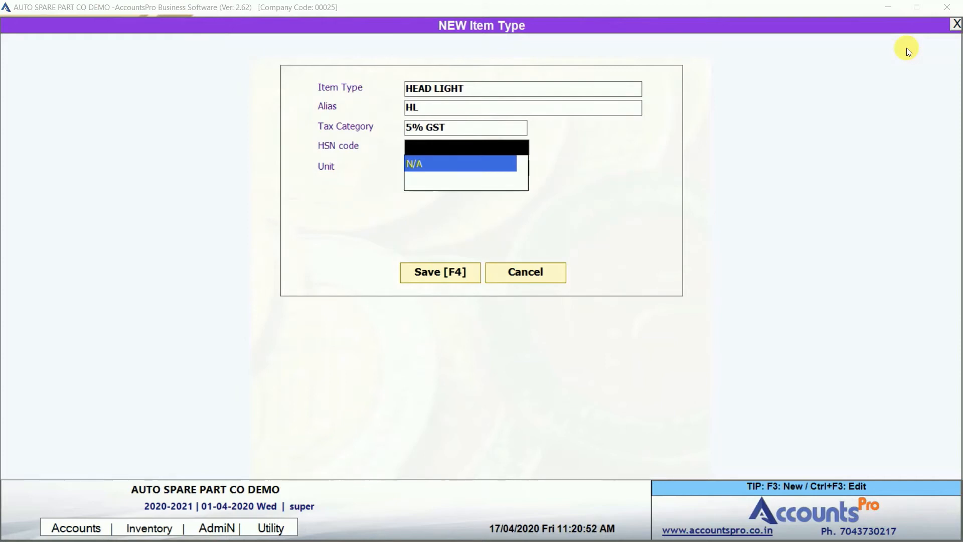
key("Return")
key("Down")
key("Up")
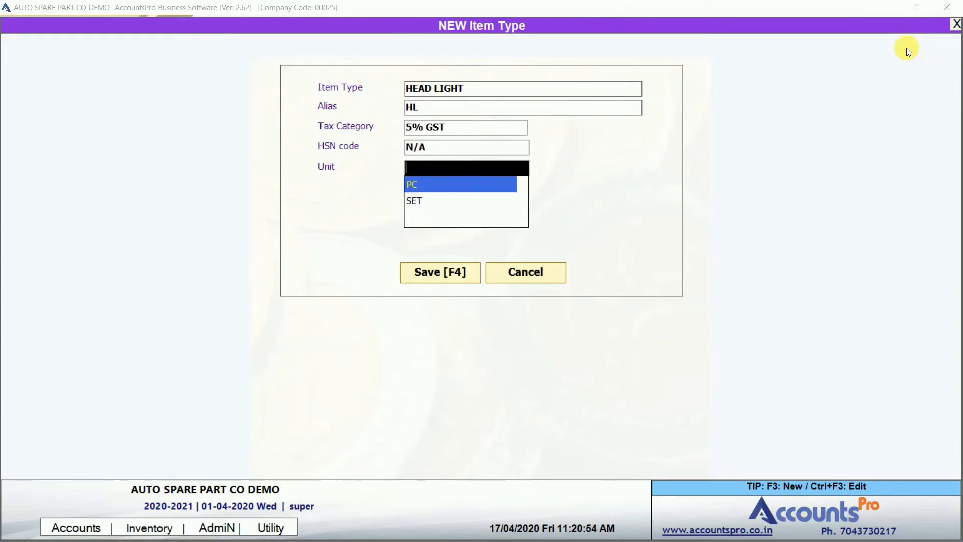
key("Return")
key("Return")
key("Return")
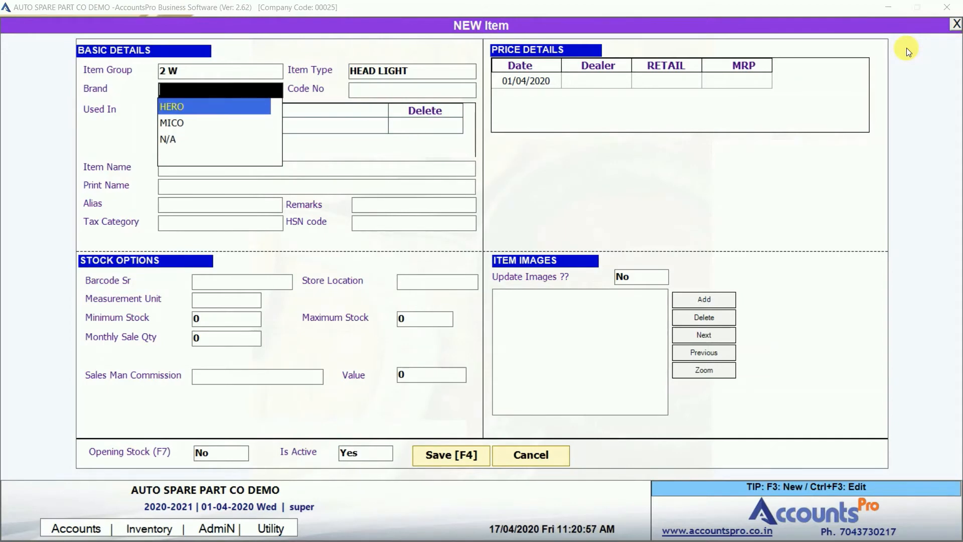
Confirm the HERO brand and enter item code 12345.
key("Return")
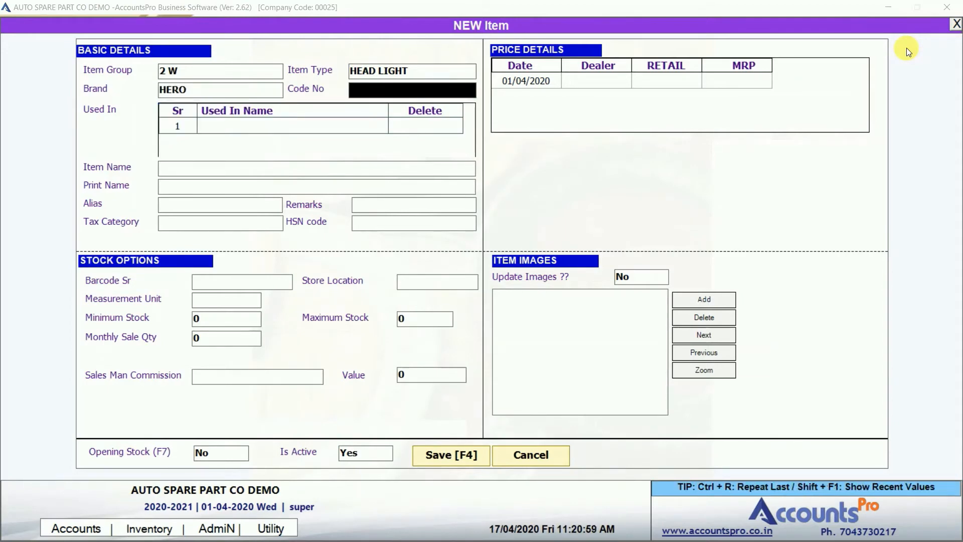
type("1")
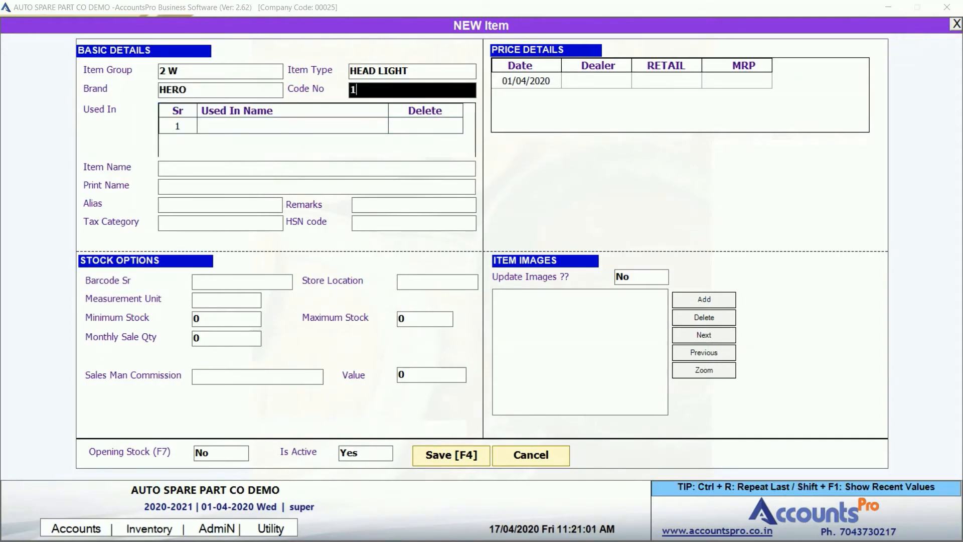
type("2345")
key("Return")
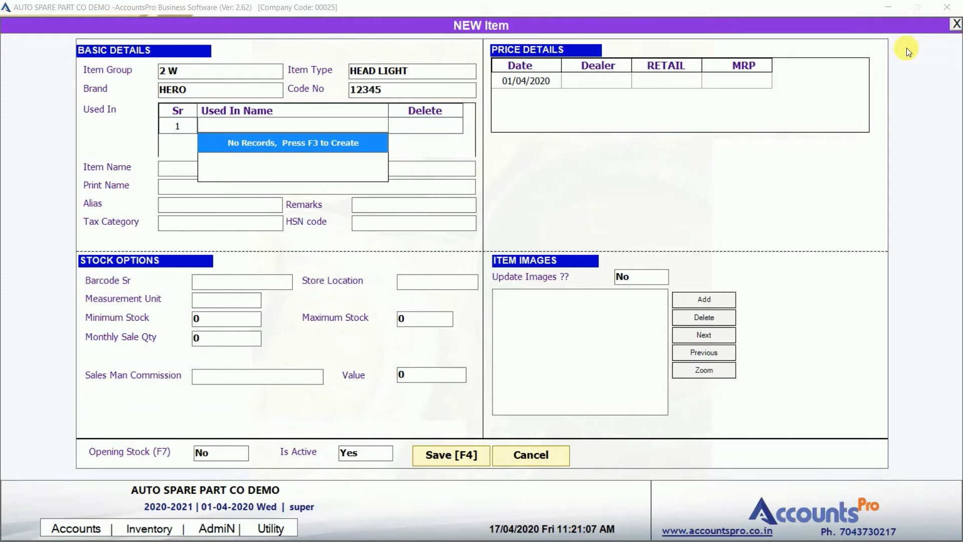
Create the used-in model SPLENDOR with alias SPL and save it.
key("F3")
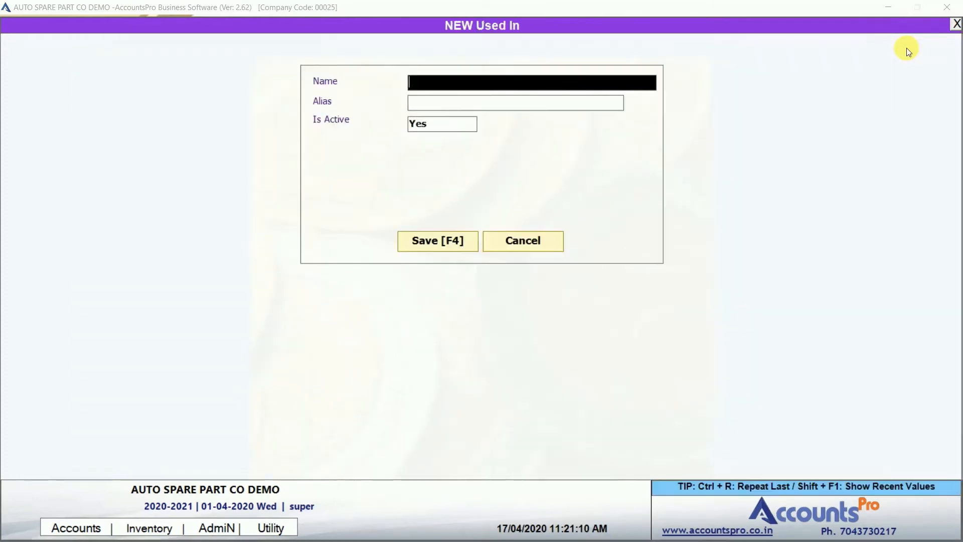
type("SP")
type("LEN")
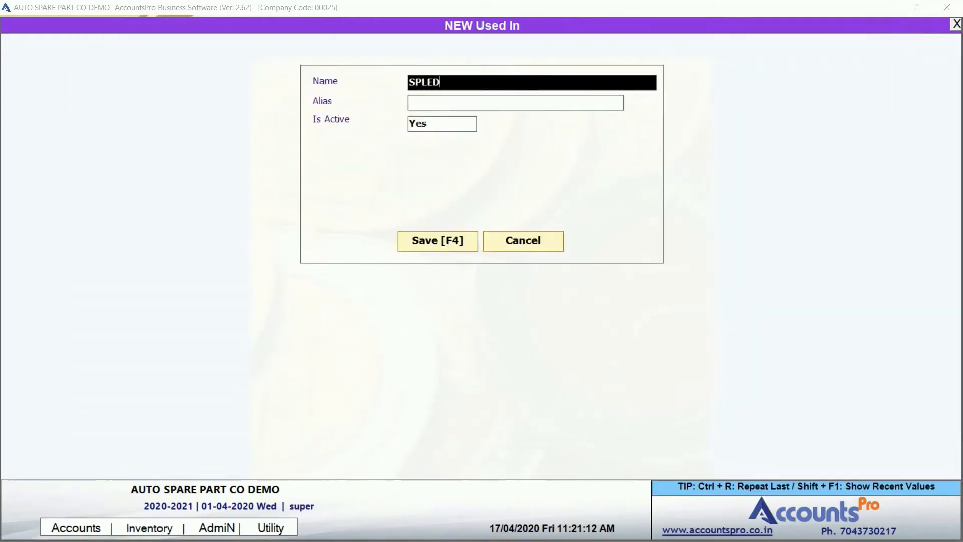
key("BackSpace")
type("NDOR")
key("Return")
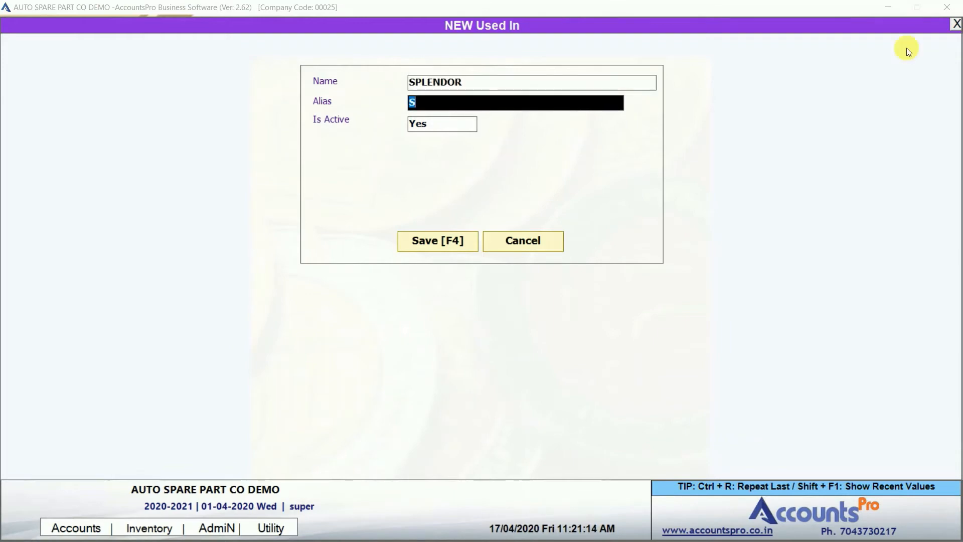
type("SPL")
key("Return")
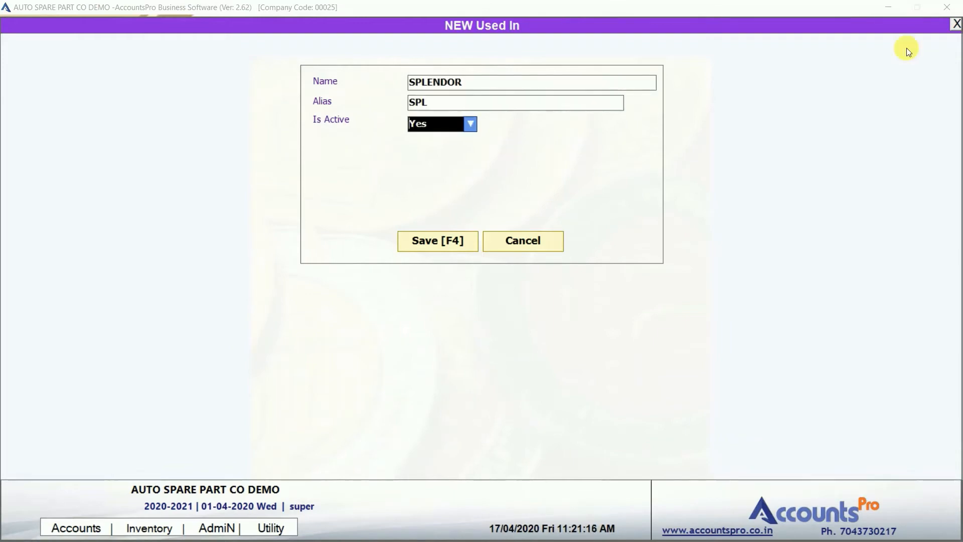
key("Return")
key("Return")
key("Return")
key("Return")
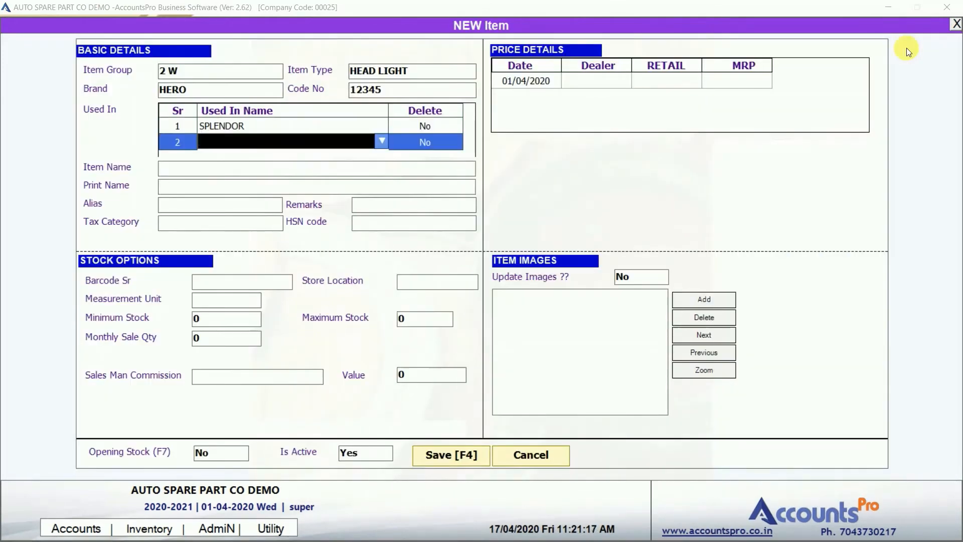
Add PASSION with alias PAS as the second used-in model.
key("Return")
type("PASSI")
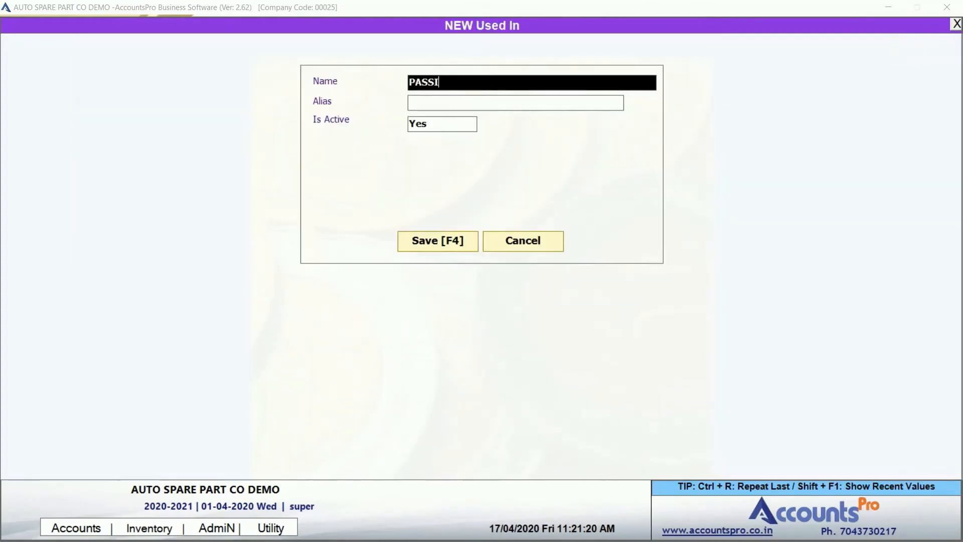
type("ON")
key("Return")
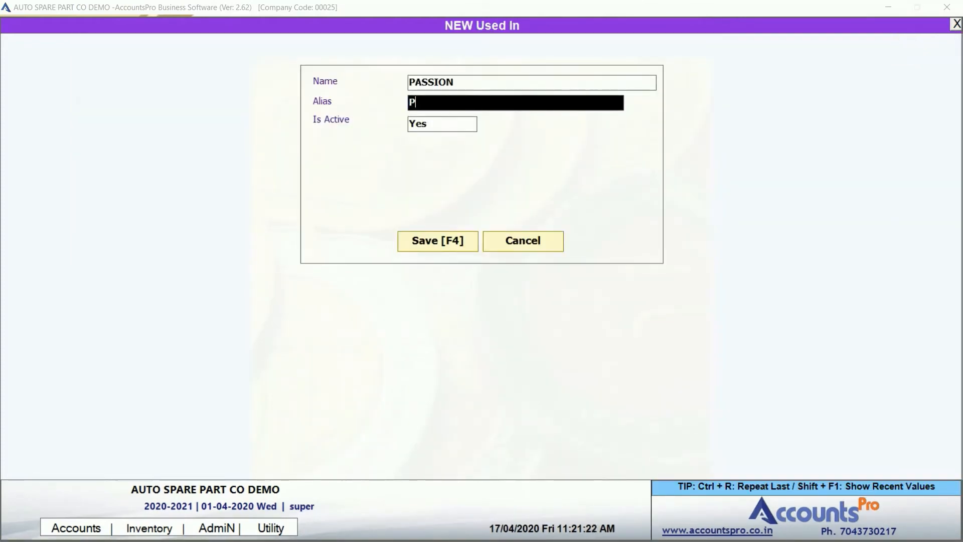
type("AS")
key("Return")
key("Return")
key("Return")
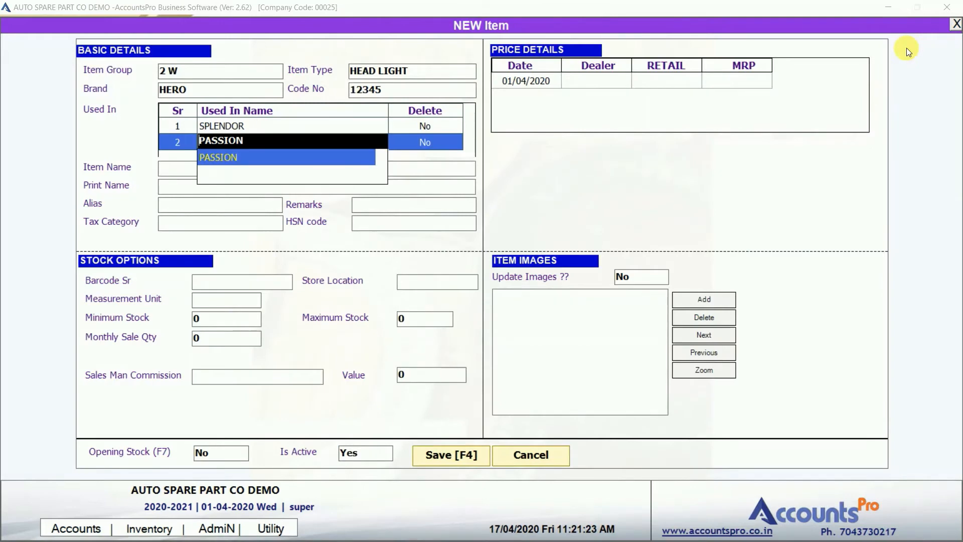
key("Return")
key("Return")
key("Return")
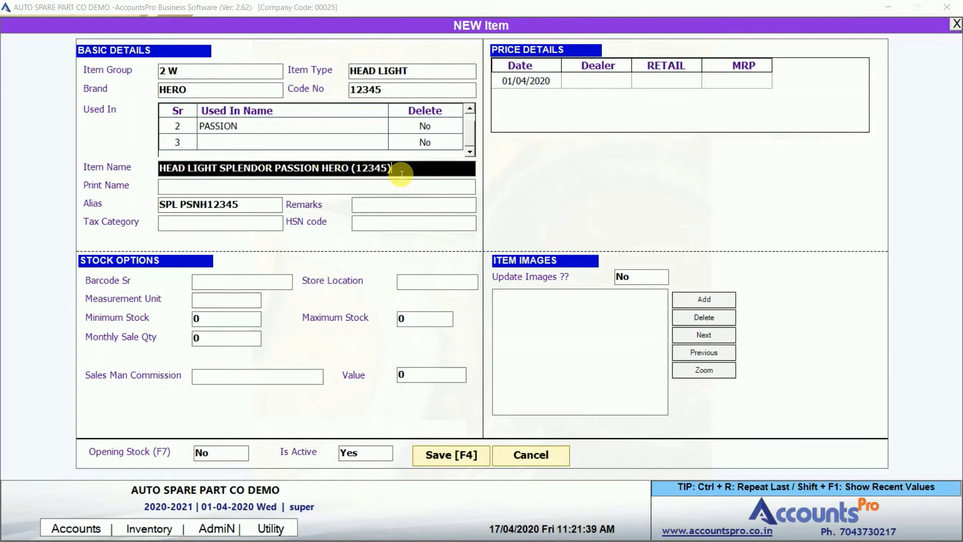
Accept the auto-filled print name and the generated alias containing code 12345.
key("Return")
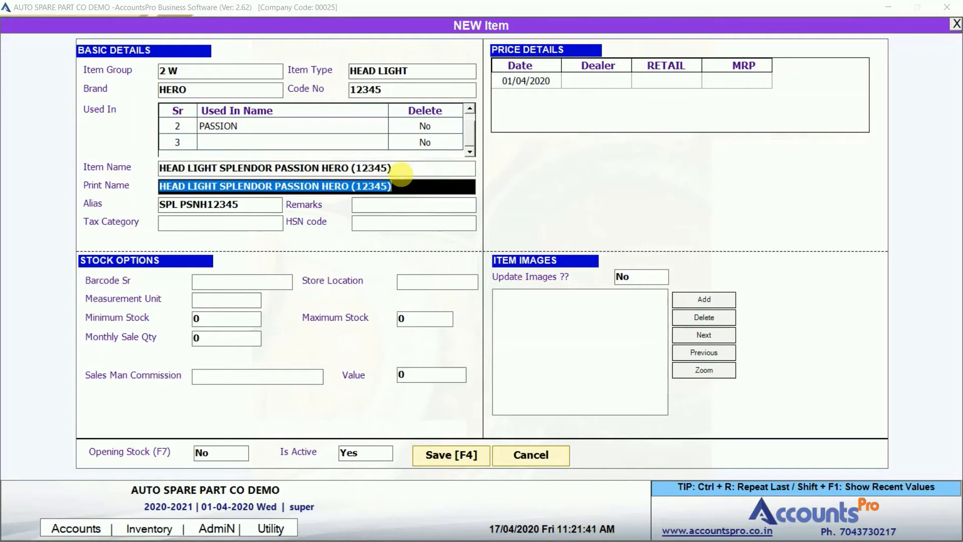
key("Return")
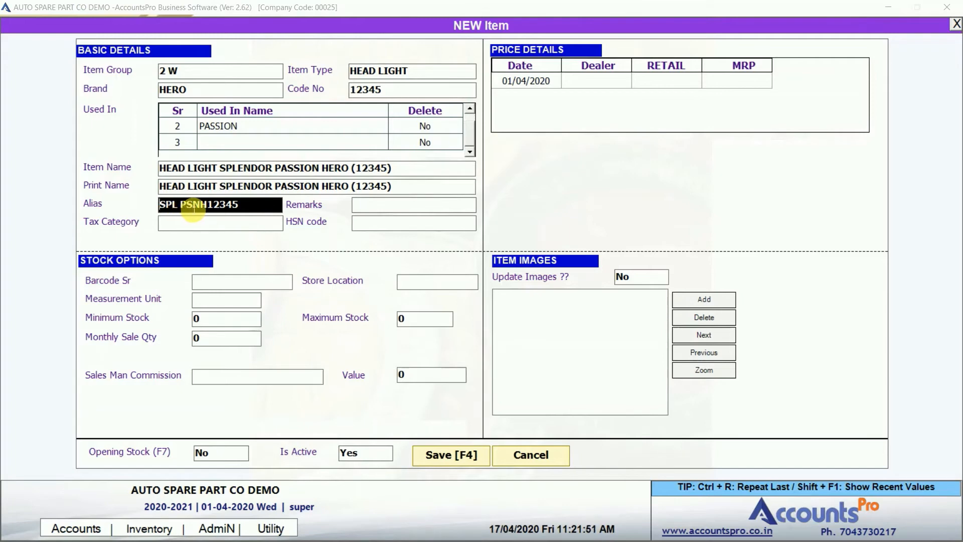
left_click(216, 208)
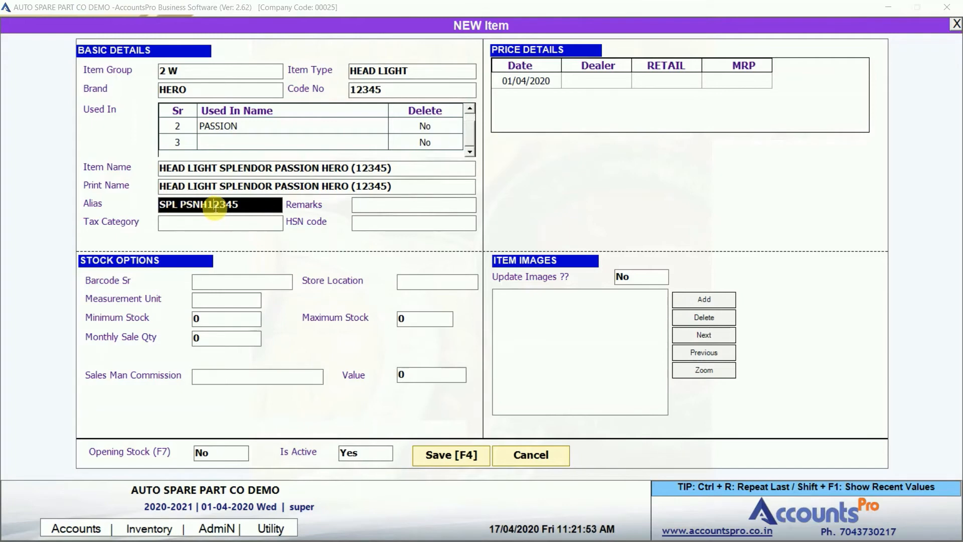
key("Return")
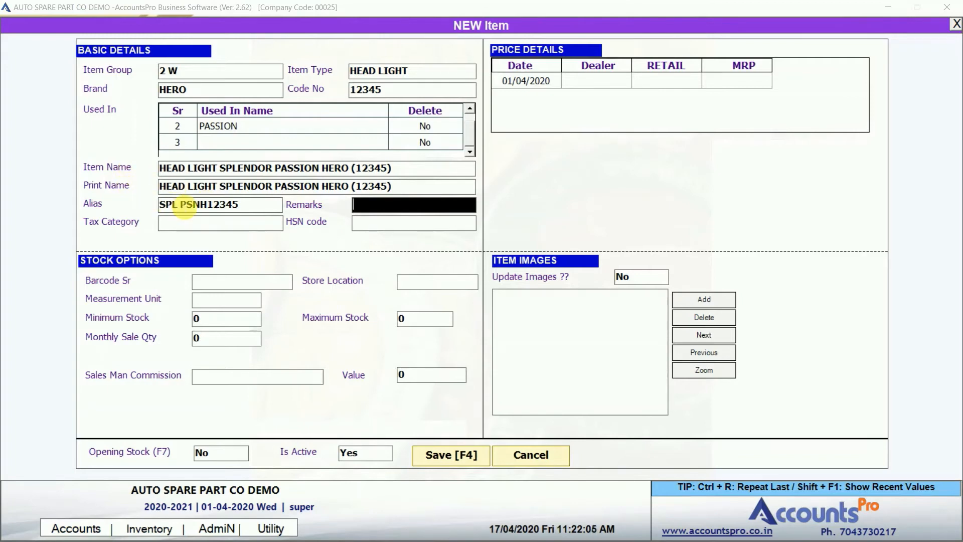
Set tax category to 5% GST with HSN N/A, then bring up list.txt in Notepad++.
key("Return")
type("5")
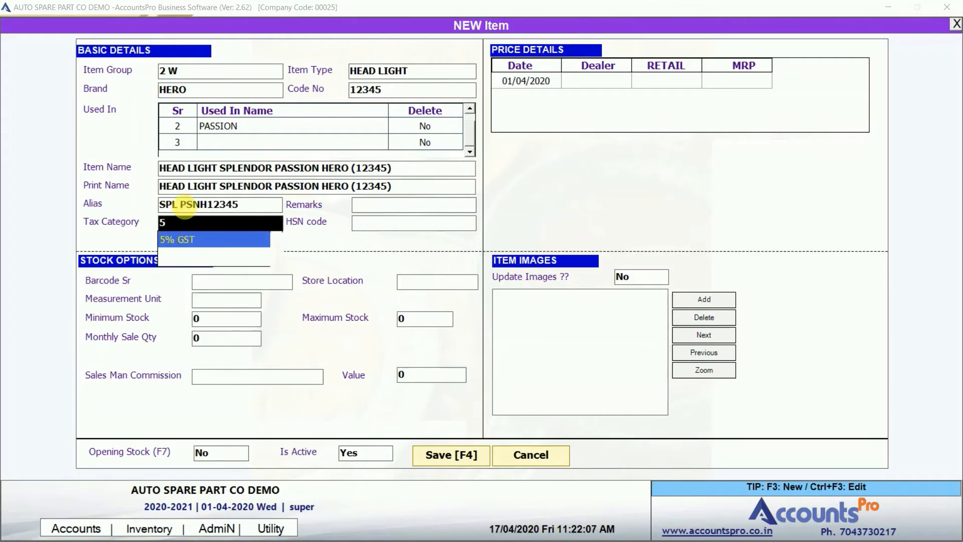
key("Return")
key("Return")
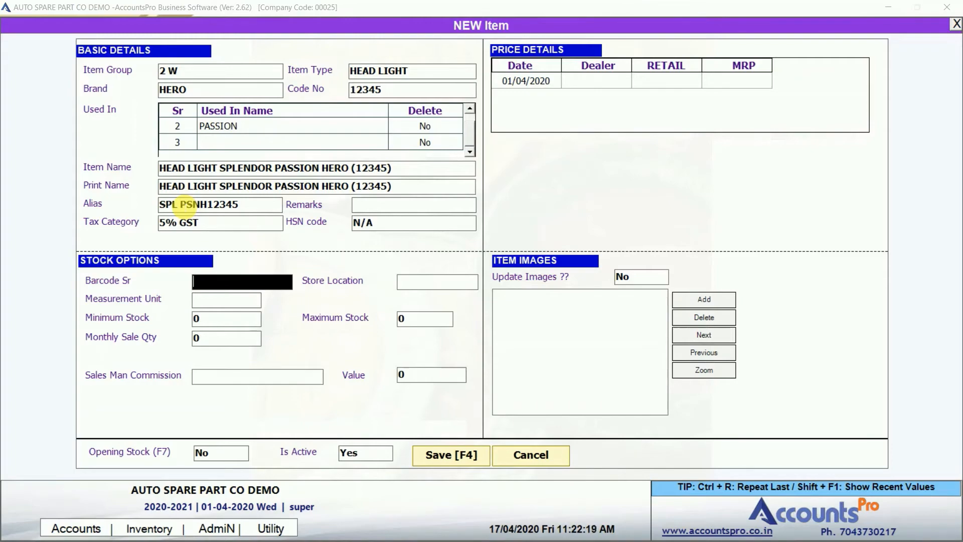
key("alt+Tab")
key("Tab")
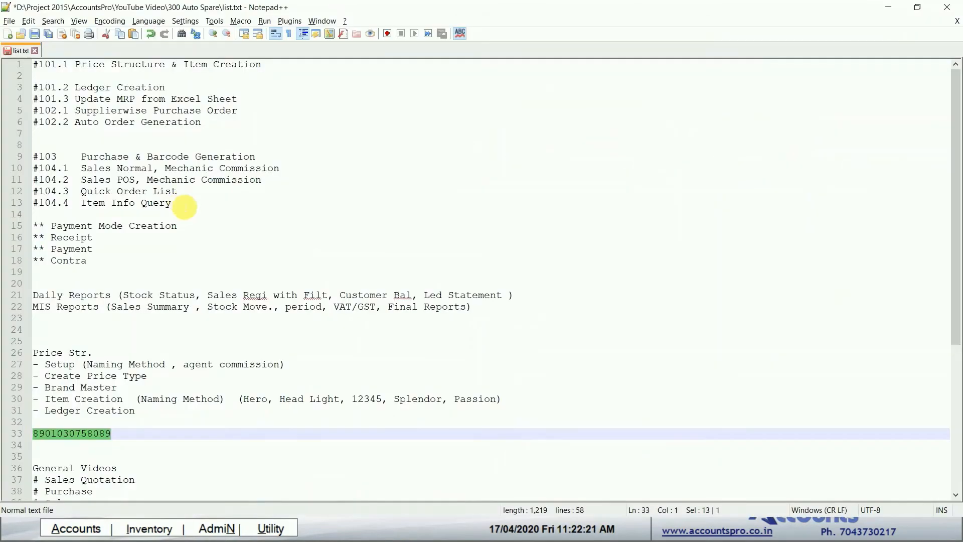
key("ctrl+c")
key("alt+Tab")
key("ctrl+v")
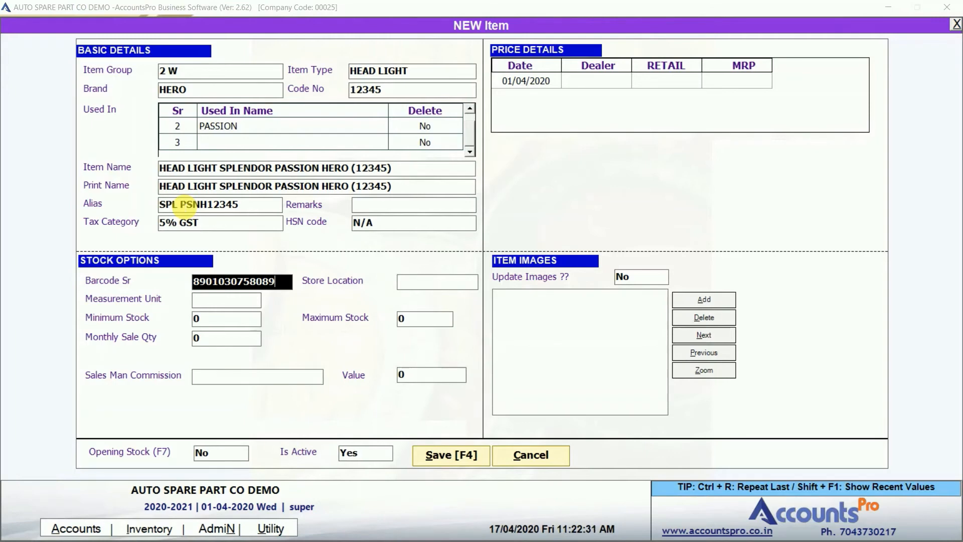
Add a new store location named A5 and select it for the head light.
key("Return")
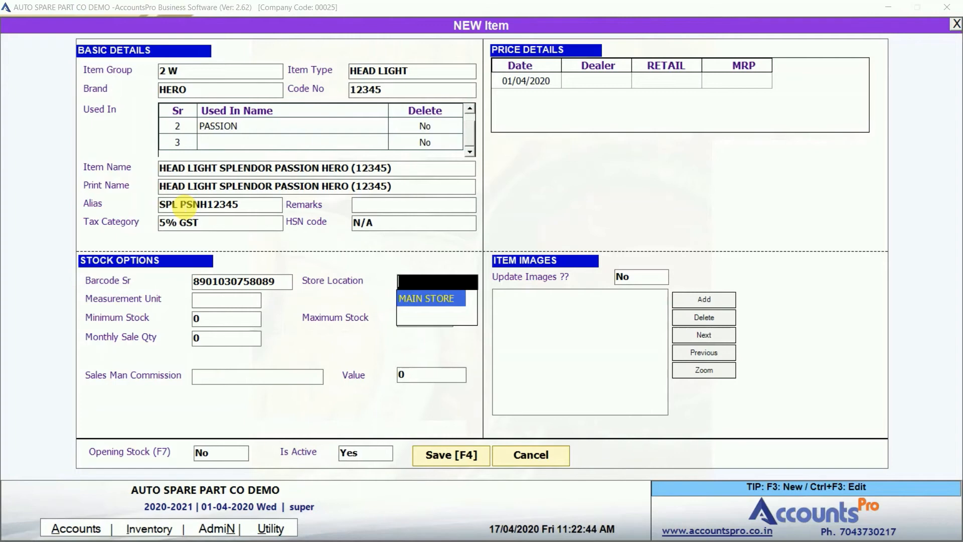
key("F3")
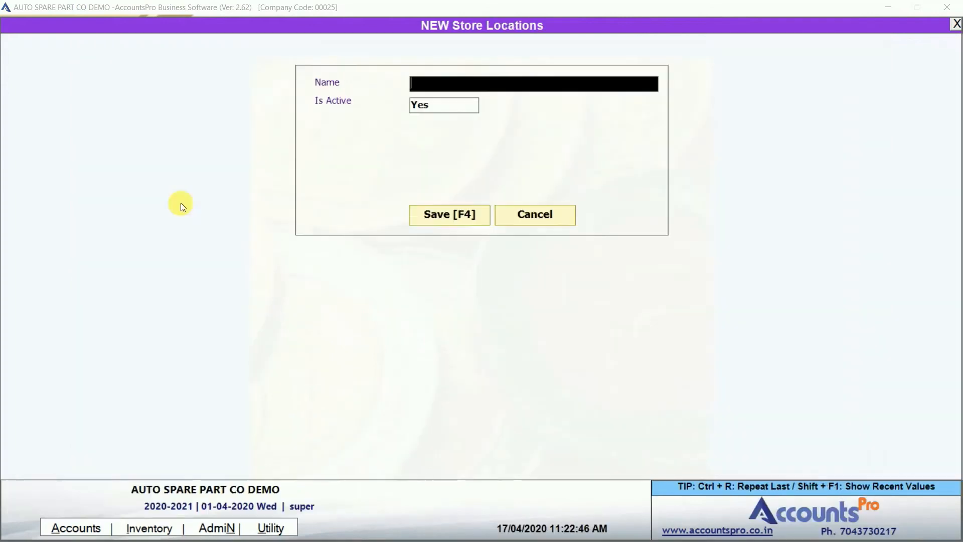
type("A5")
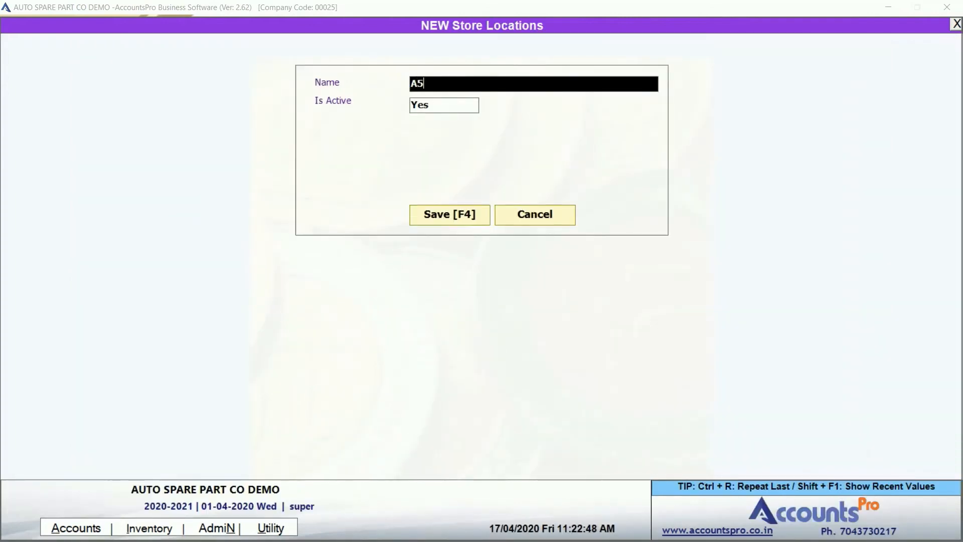
key("Return")
key("Return")
key("Return")
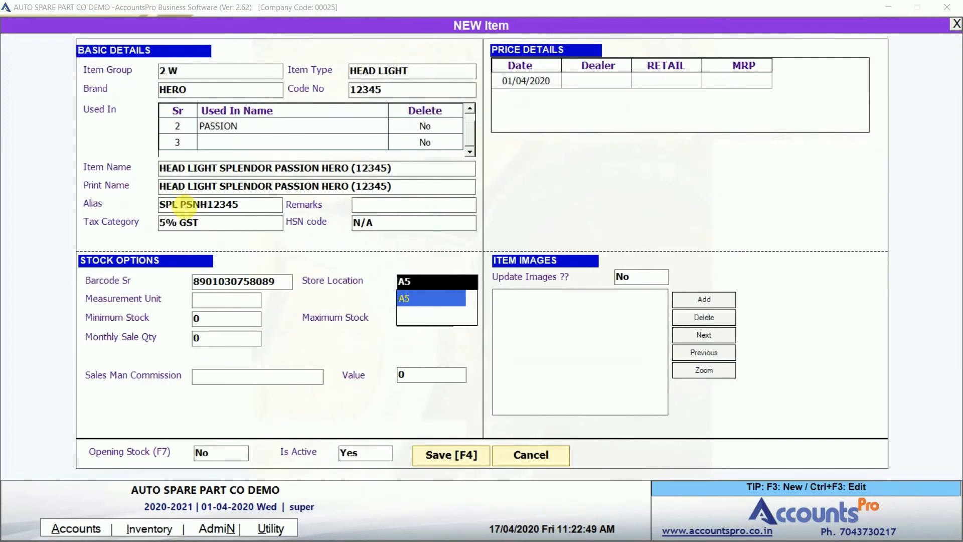
key("Return")
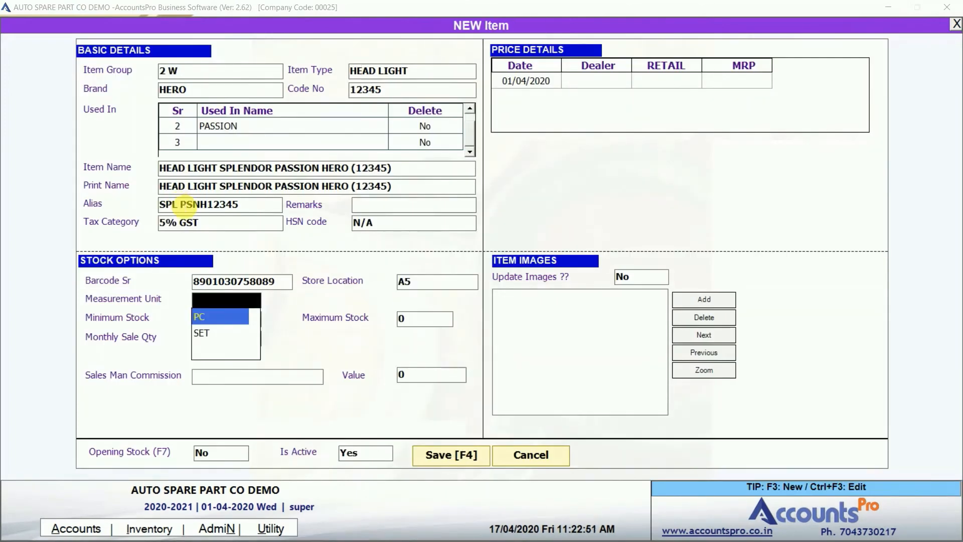
Set measurement unit PC, minimum stock 3 and maximum stock 20.
key("Down")
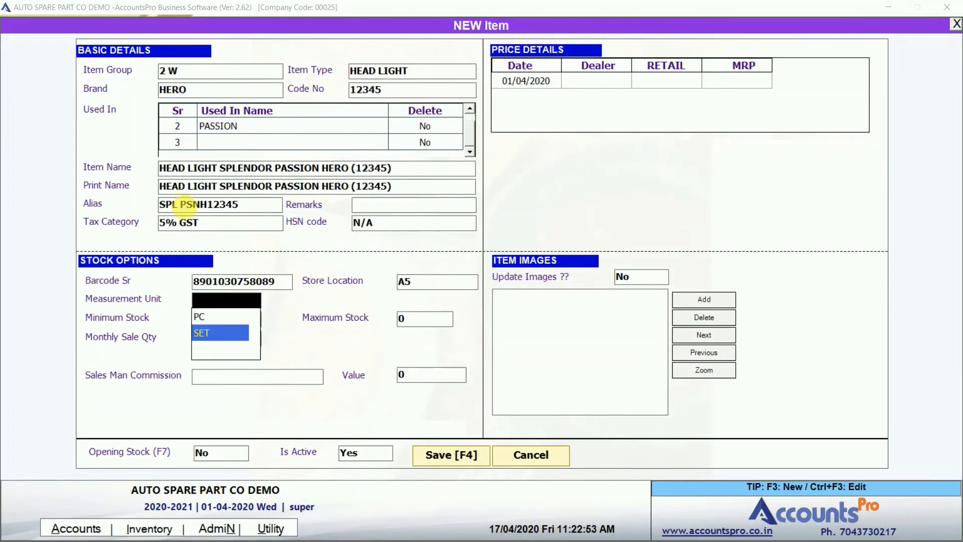
key("Up")
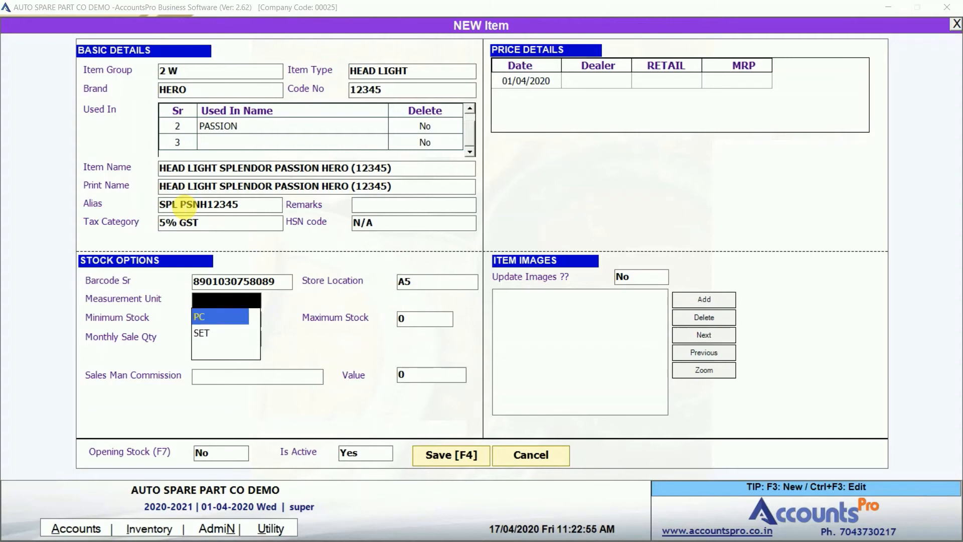
key("Return")
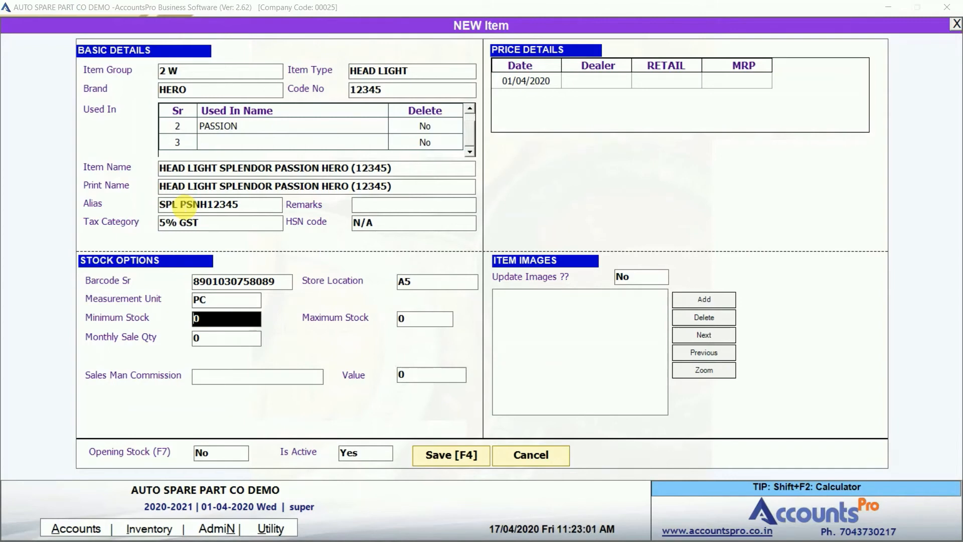
type("3")
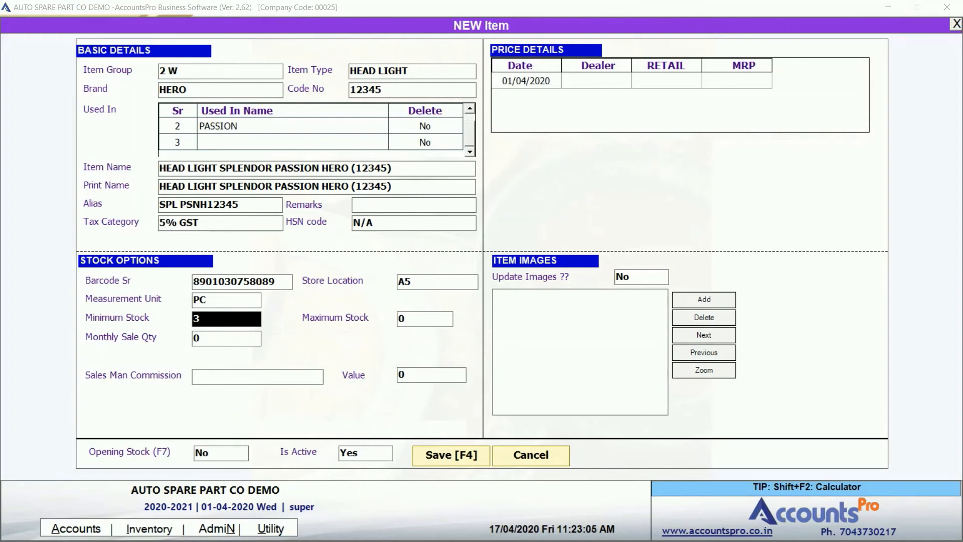
key("Return")
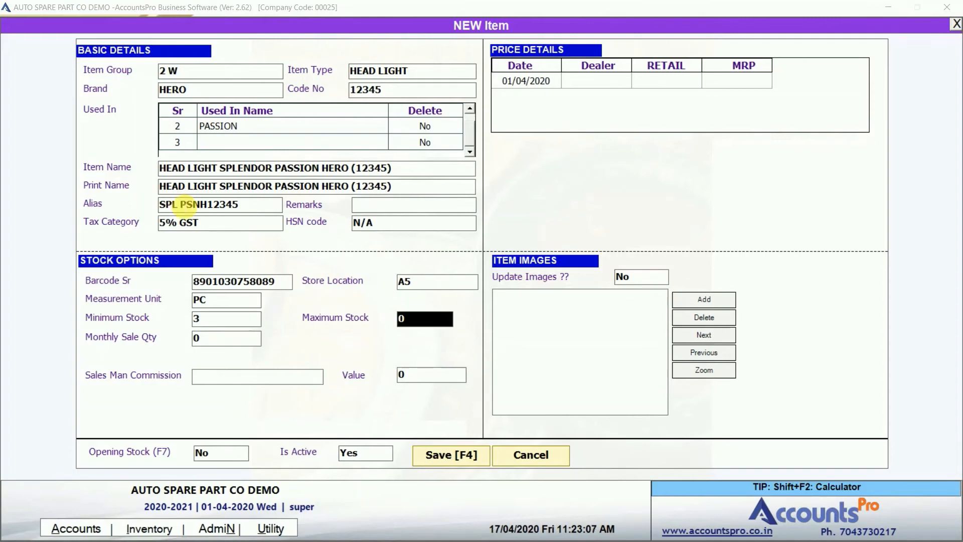
type("20")
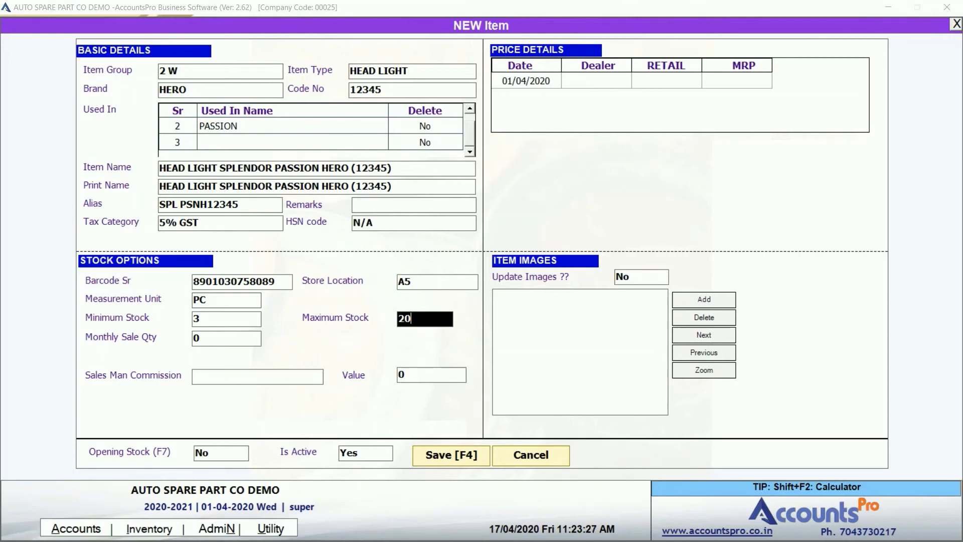
key("Return")
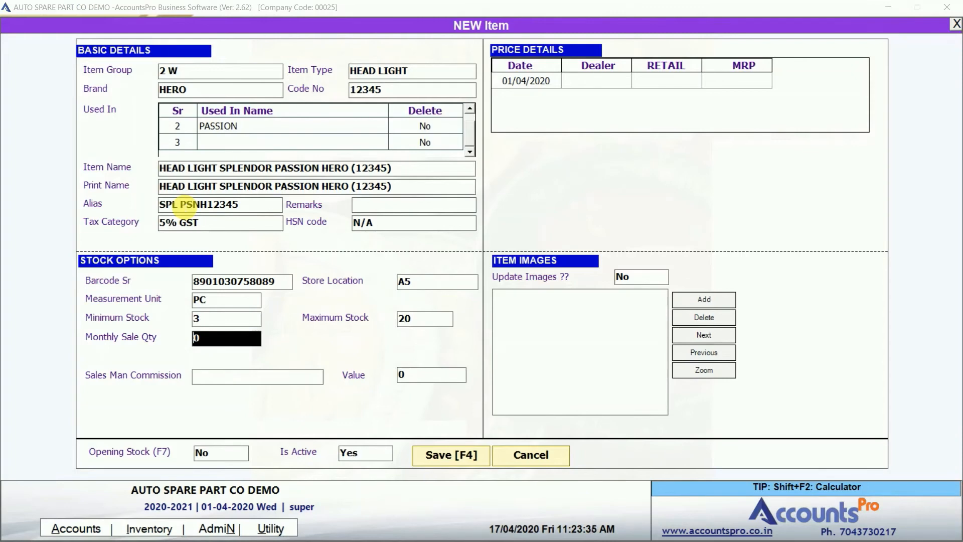
key("Return")
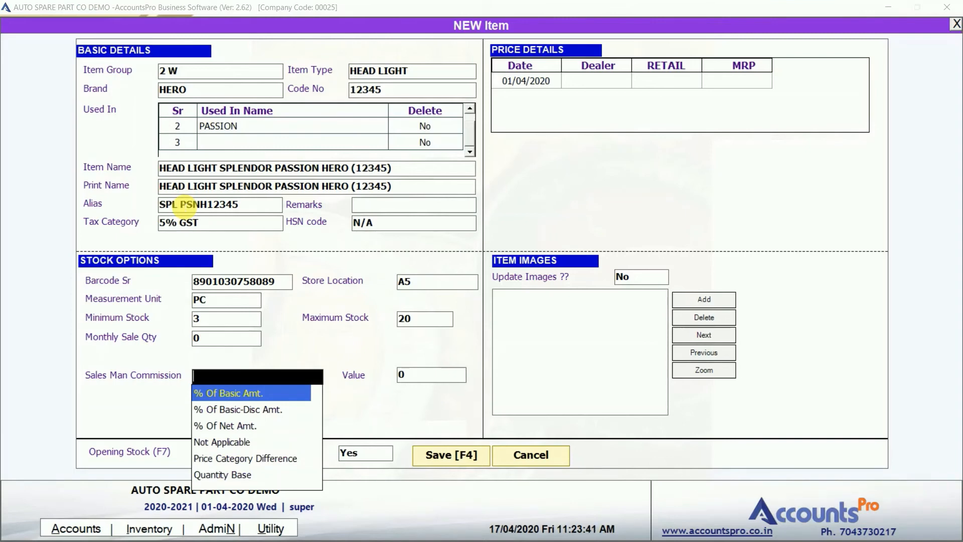
Choose '% Of Net Amt.' salesman commission with a value of 2.
key("Down")
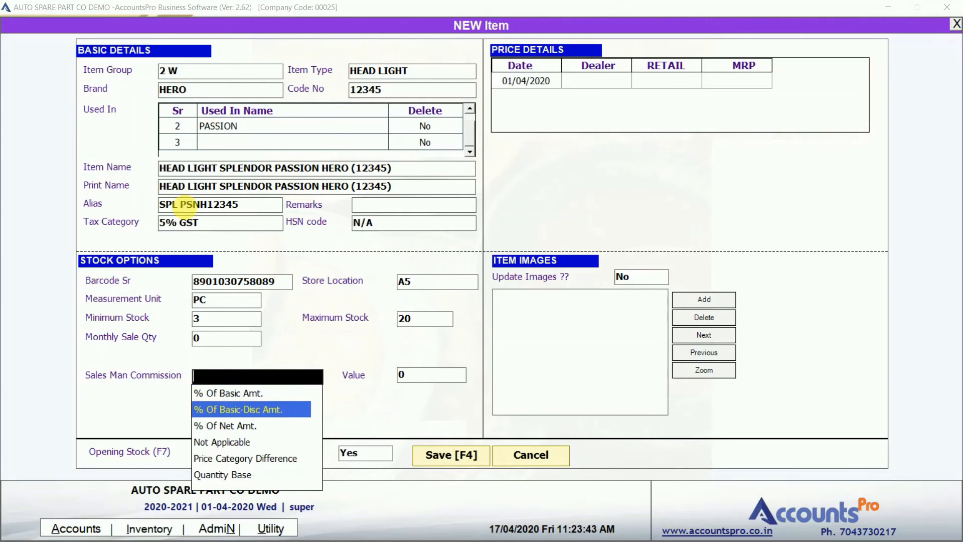
key("Up")
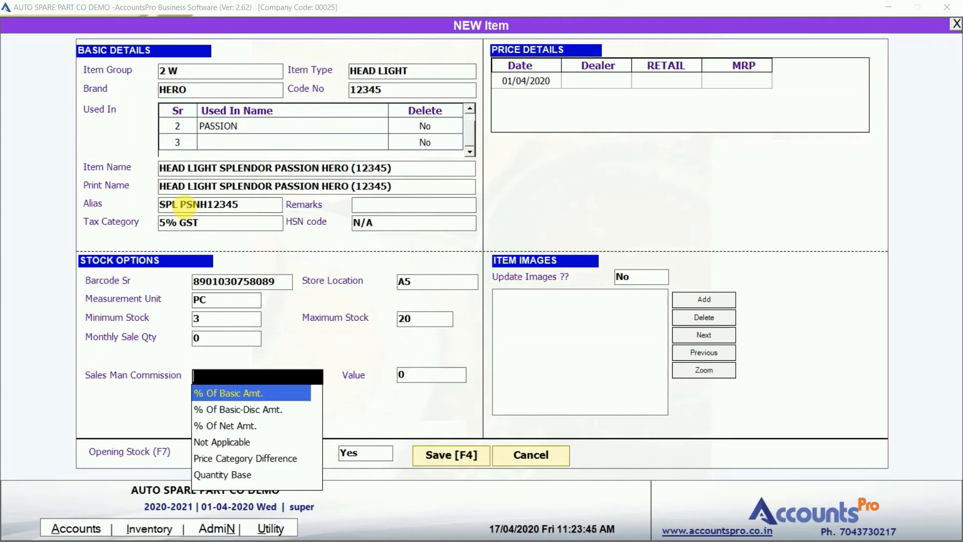
key("Down")
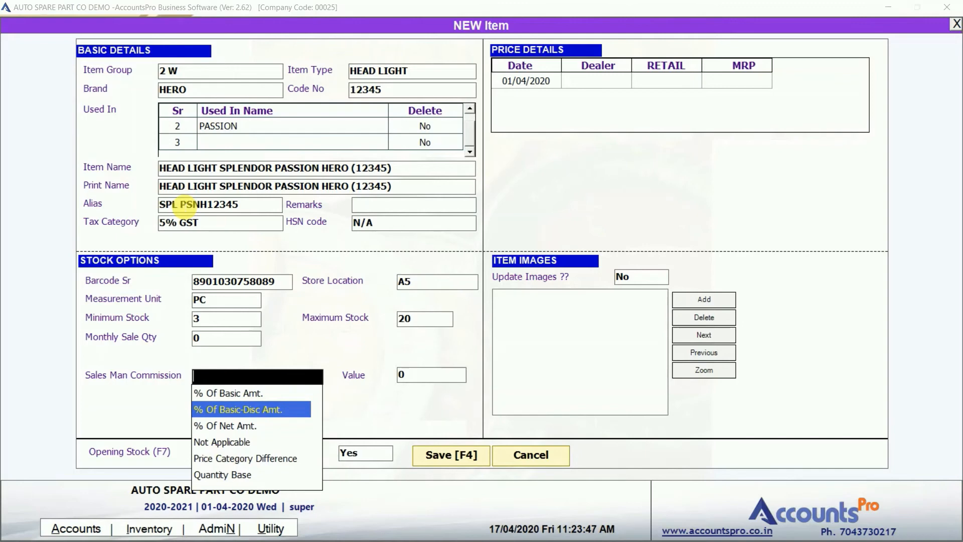
key("Down")
key("Down")
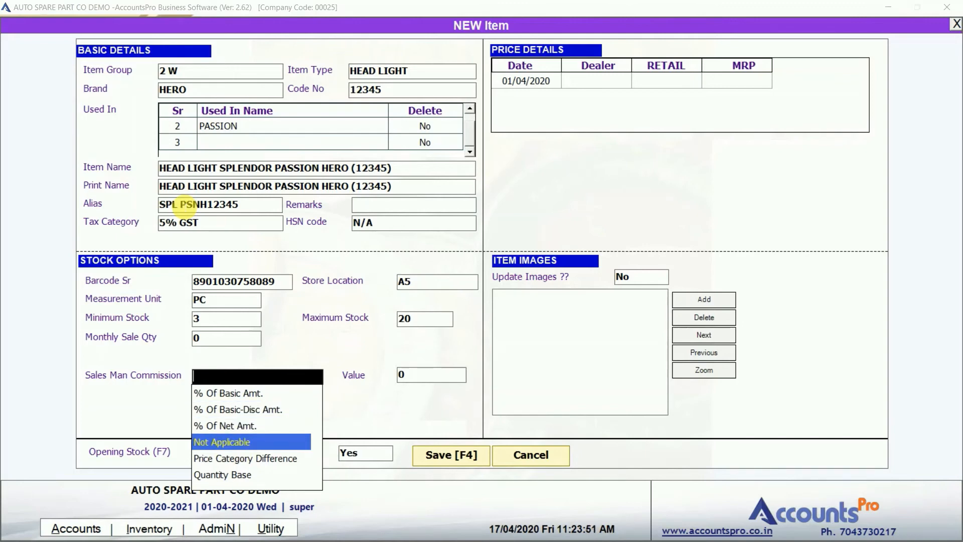
key("Down")
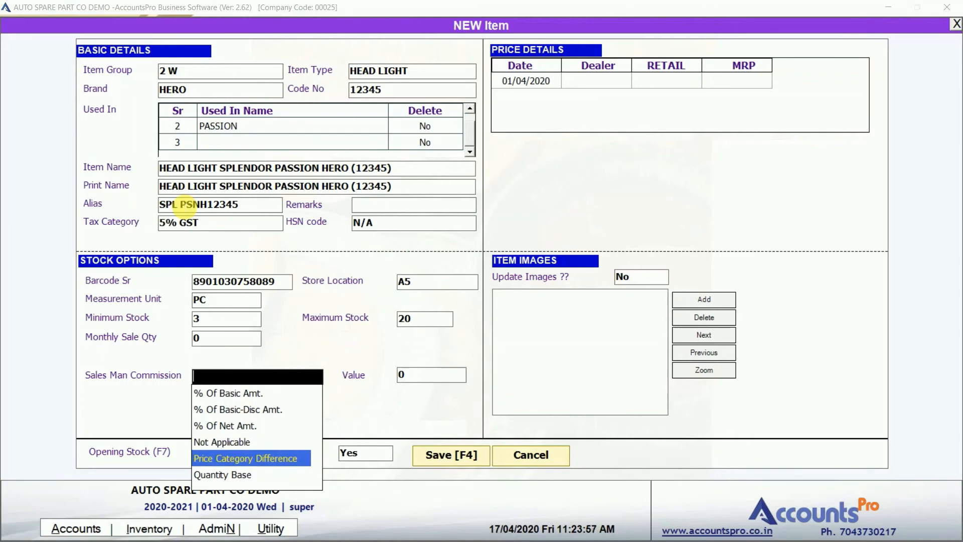
key("Down")
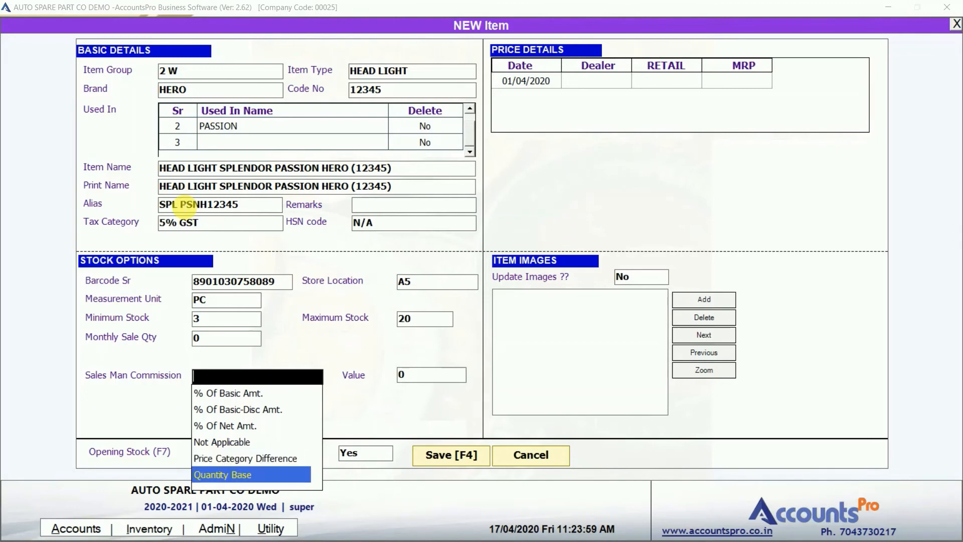
key("Up")
key("Up")
key("Up")
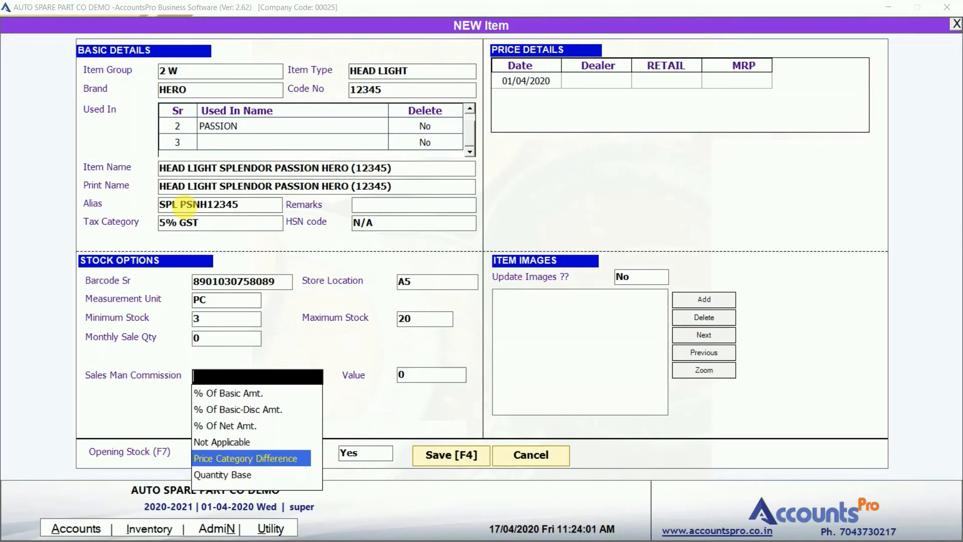
key("Return")
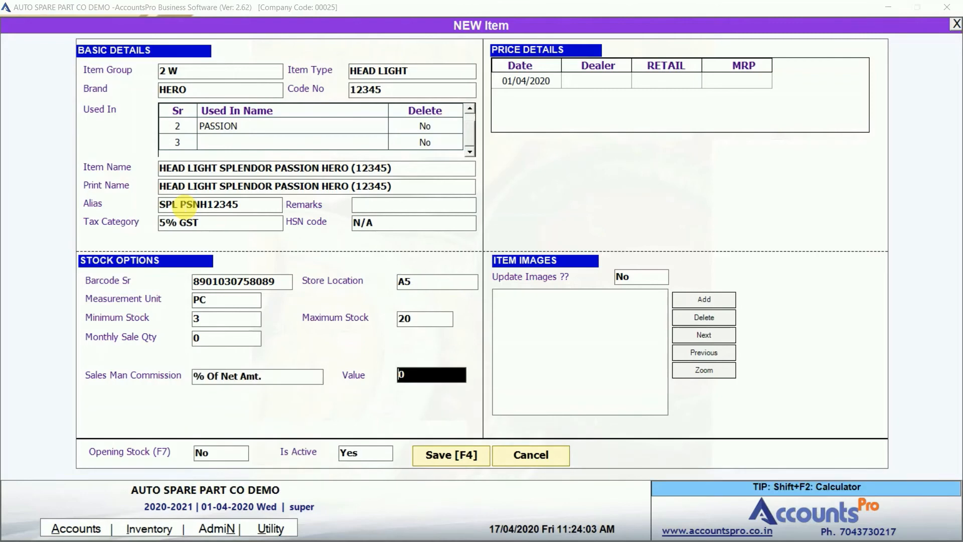
type("2")
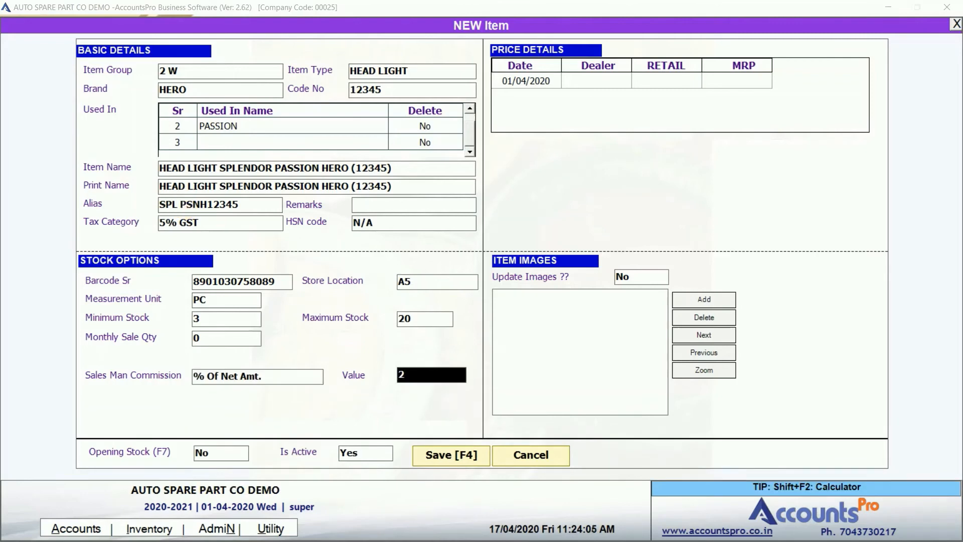
key("Return")
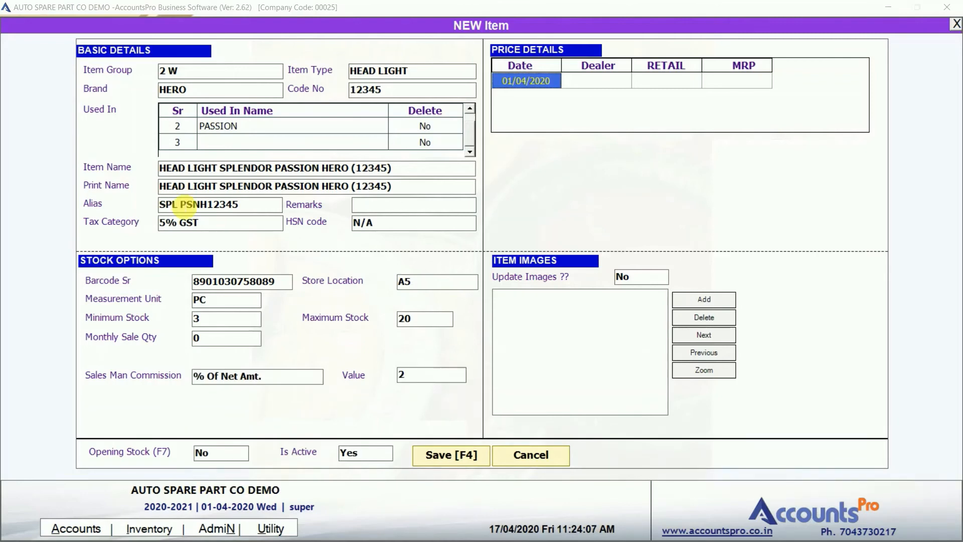
Enter MRP 250 in the 01/04/2020 price row, leaving Dealer and Retail blank.
key("Return")
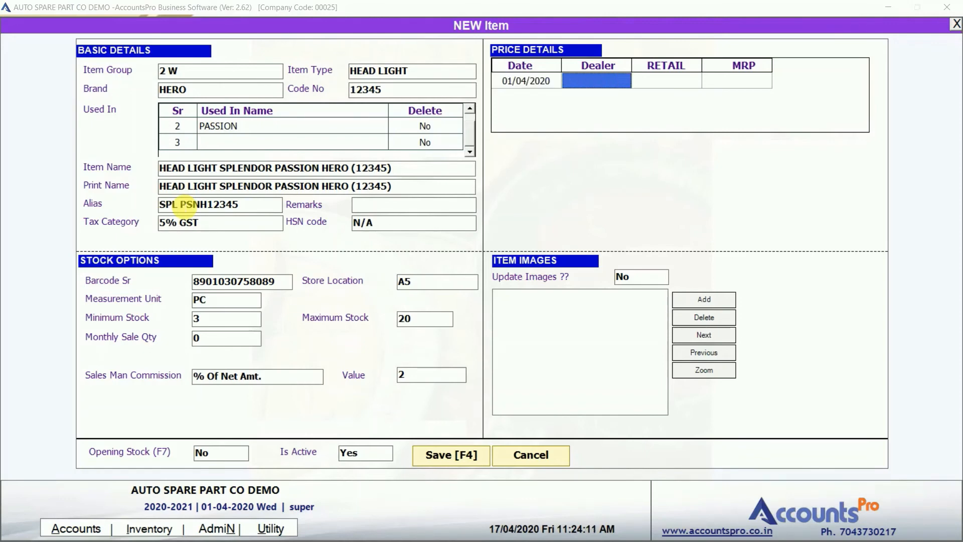
key("Return")
key("Return")
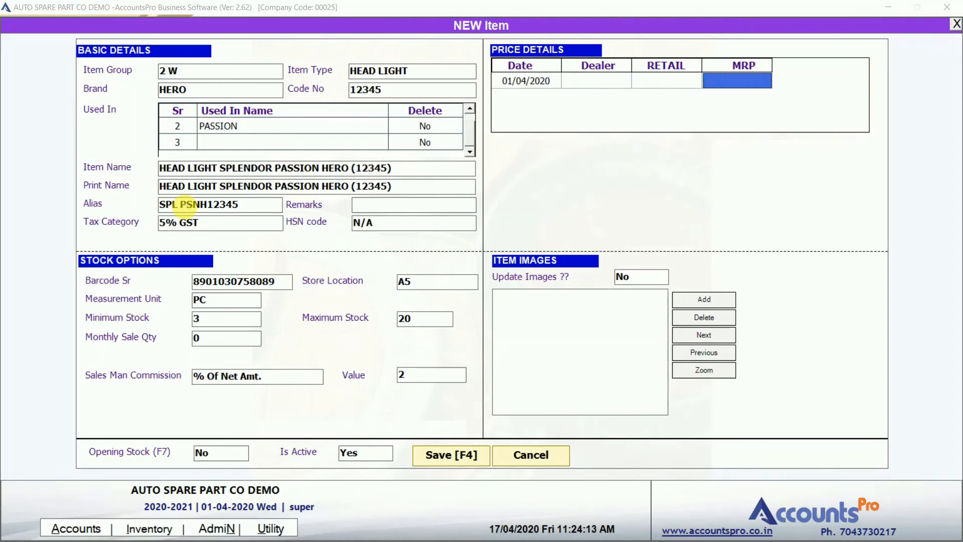
key("Left")
key("Left")
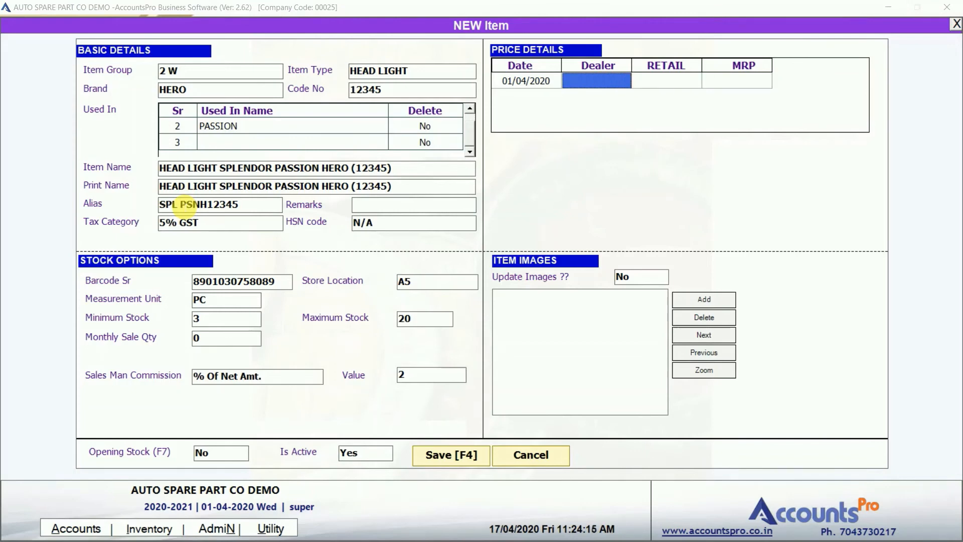
key("Right")
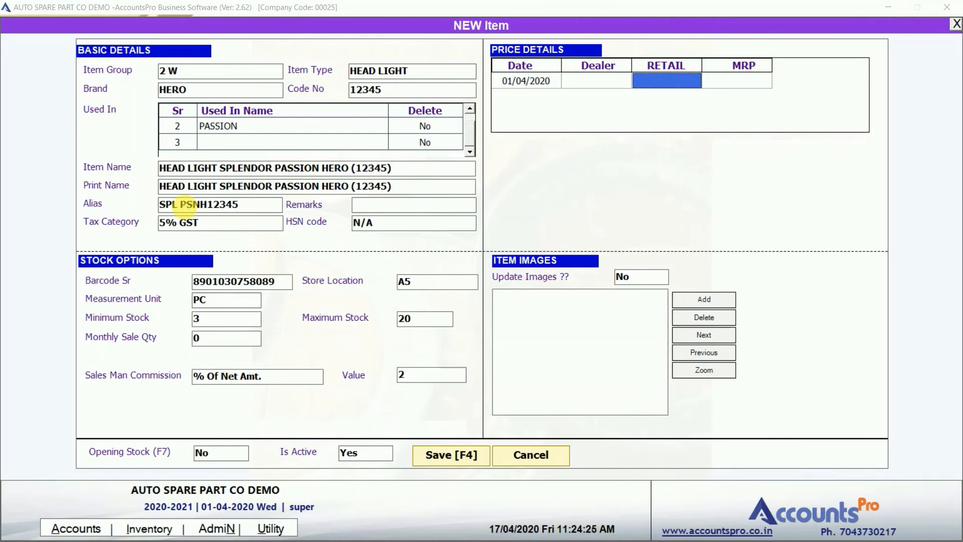
key("Left")
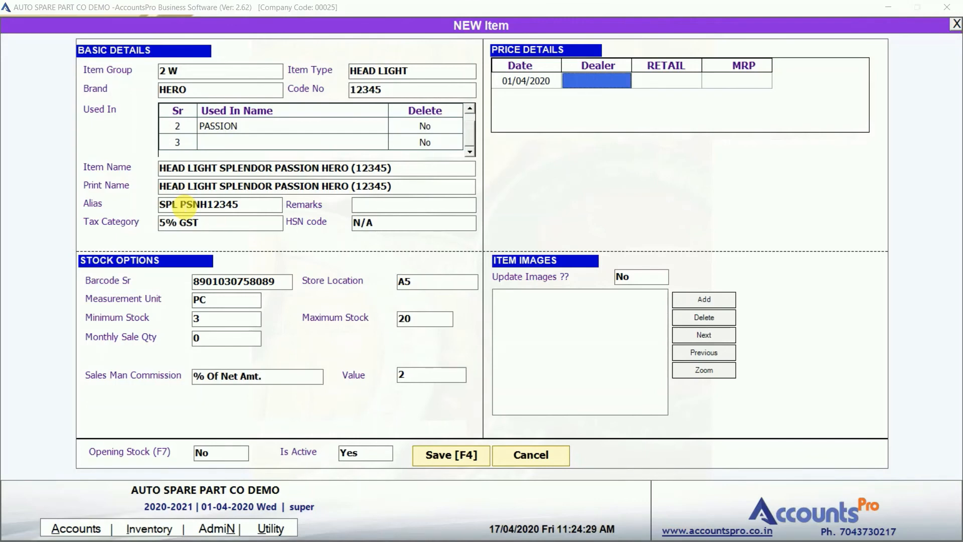
key("Return")
key("Return")
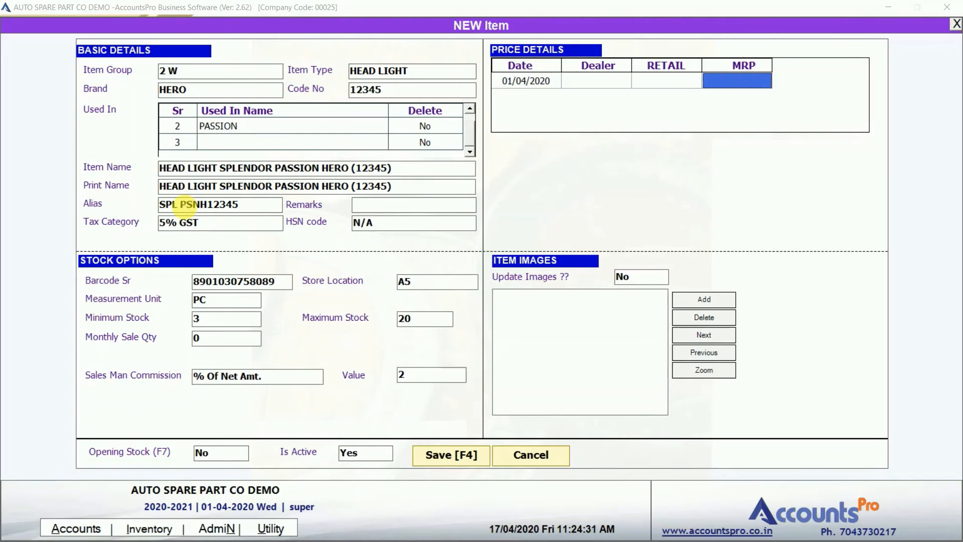
type("250")
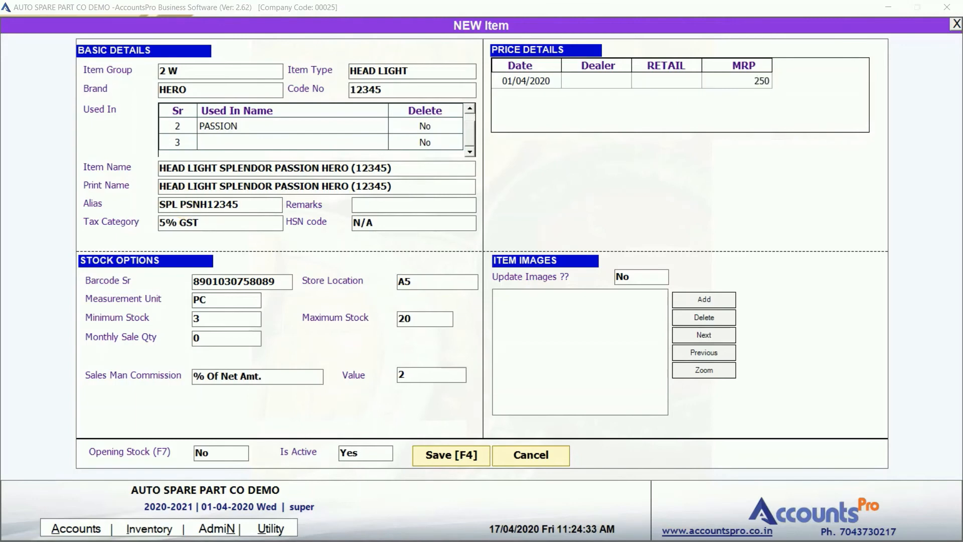
key("Return")
key("Return")
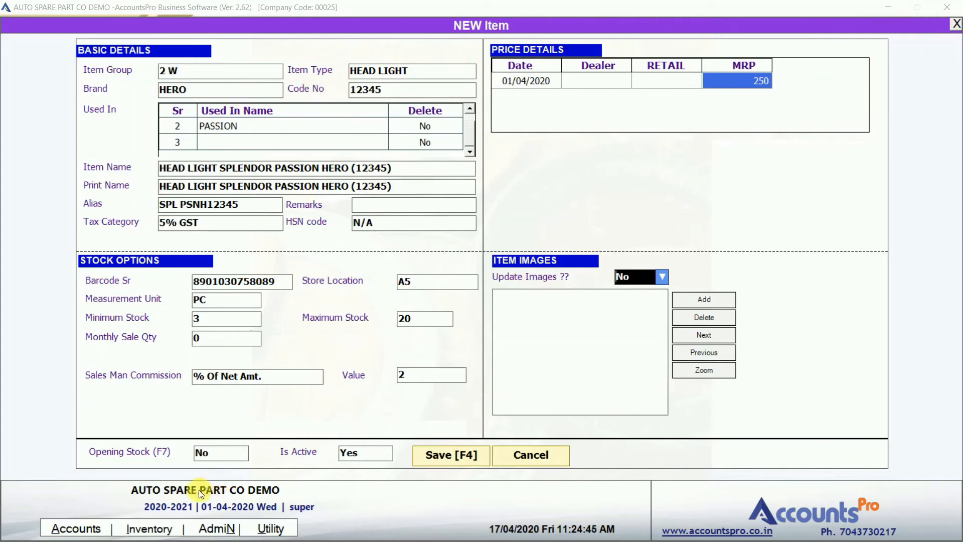
left_click(157, 528)
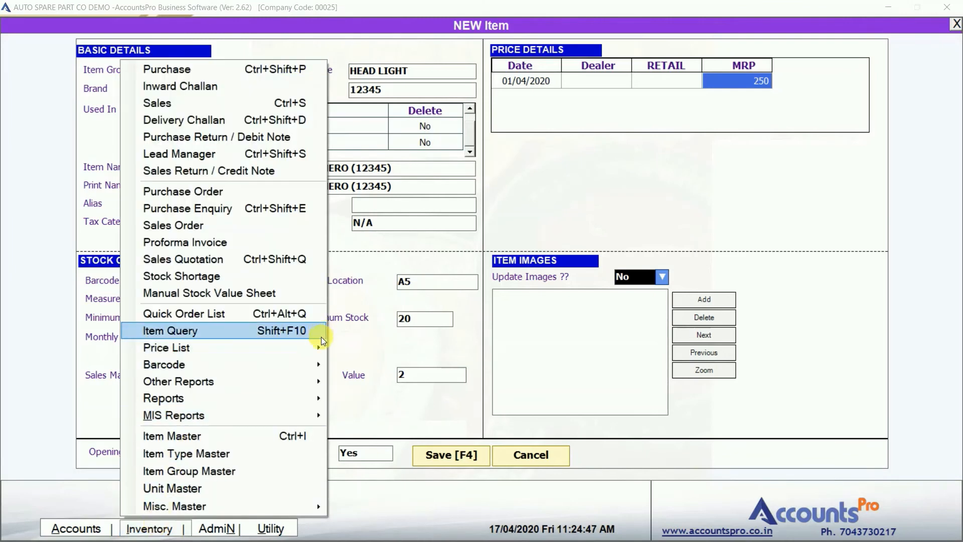
mouse_move(318, 346)
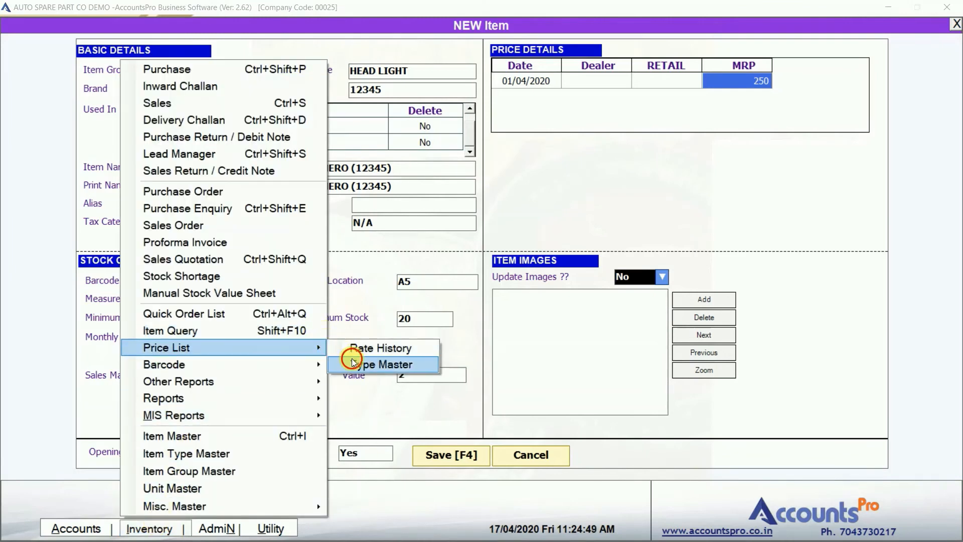
left_click(351, 364)
key("F4")
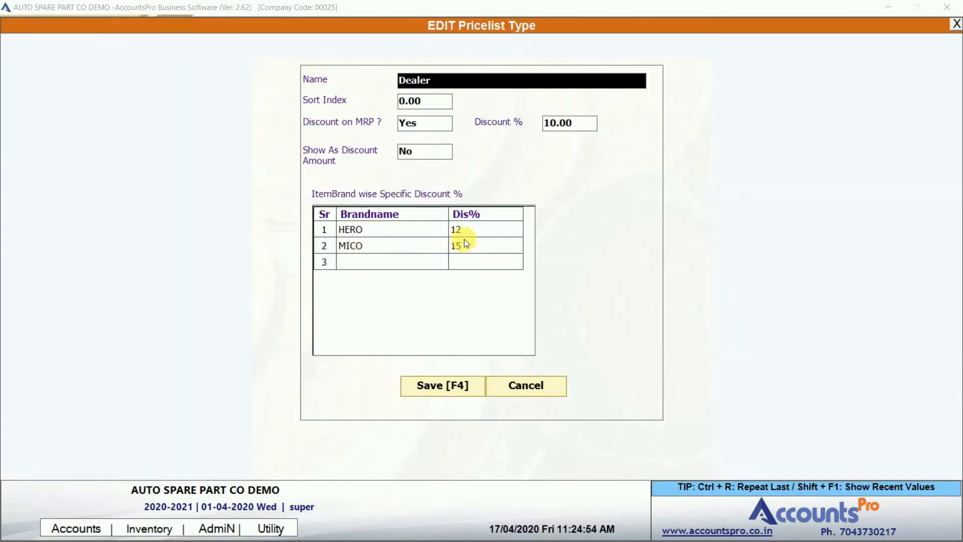
key("Escape")
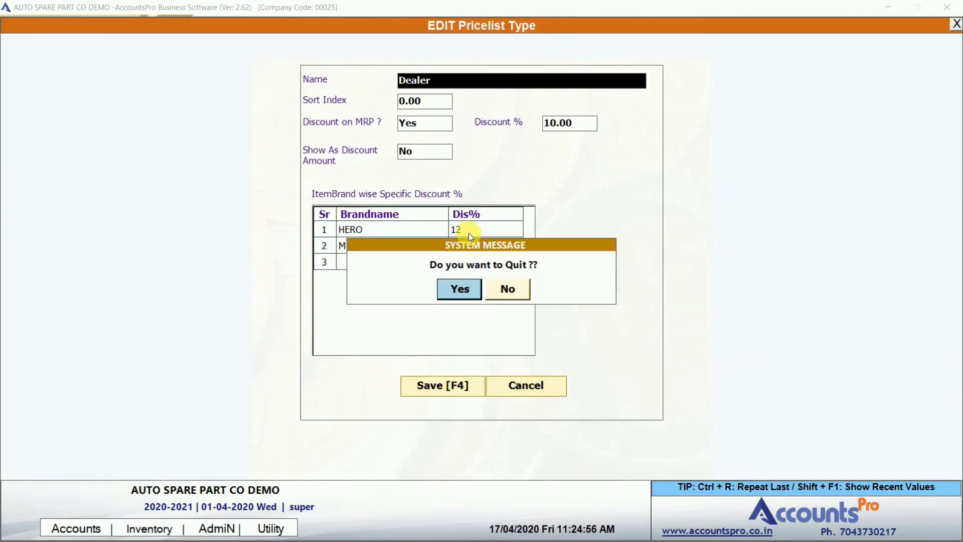
key("Return")
key("Escape")
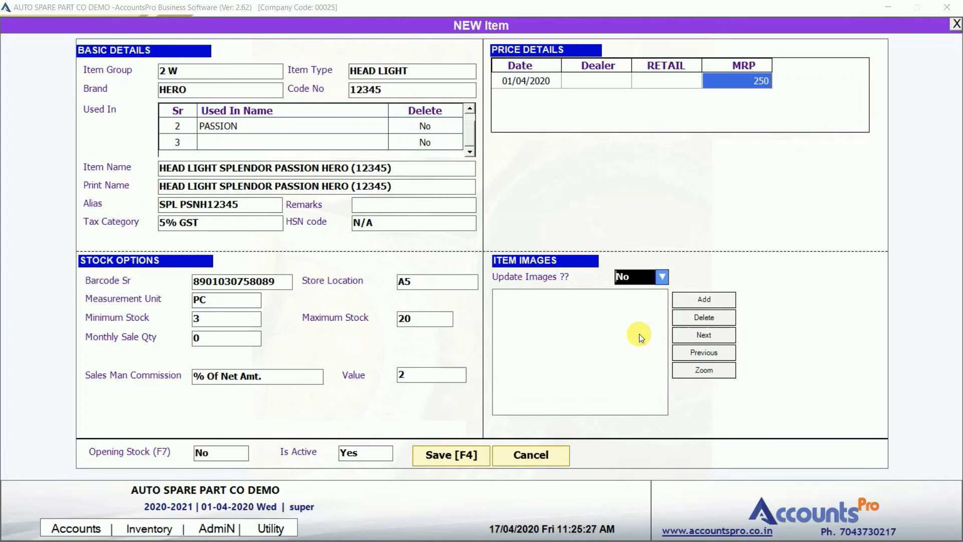
left_click(703, 296)
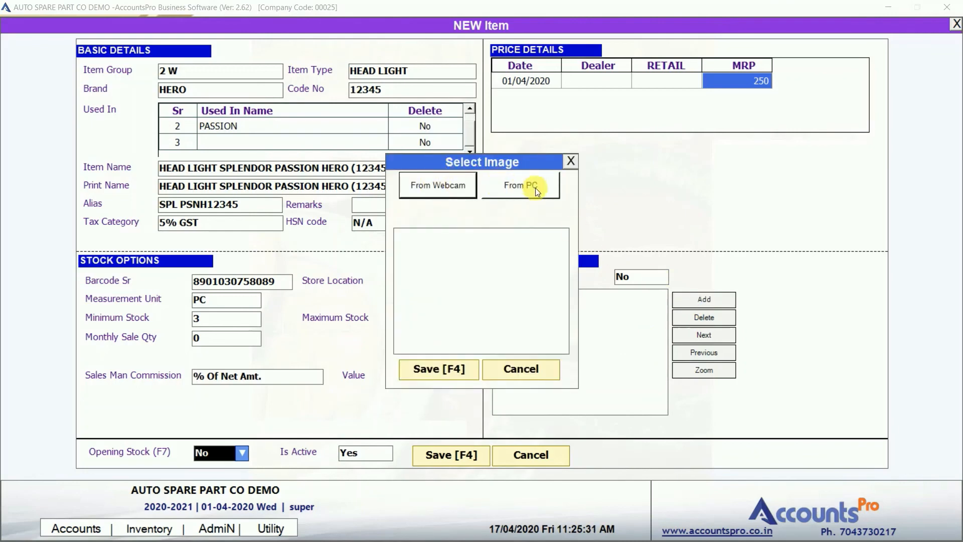
left_click(571, 163)
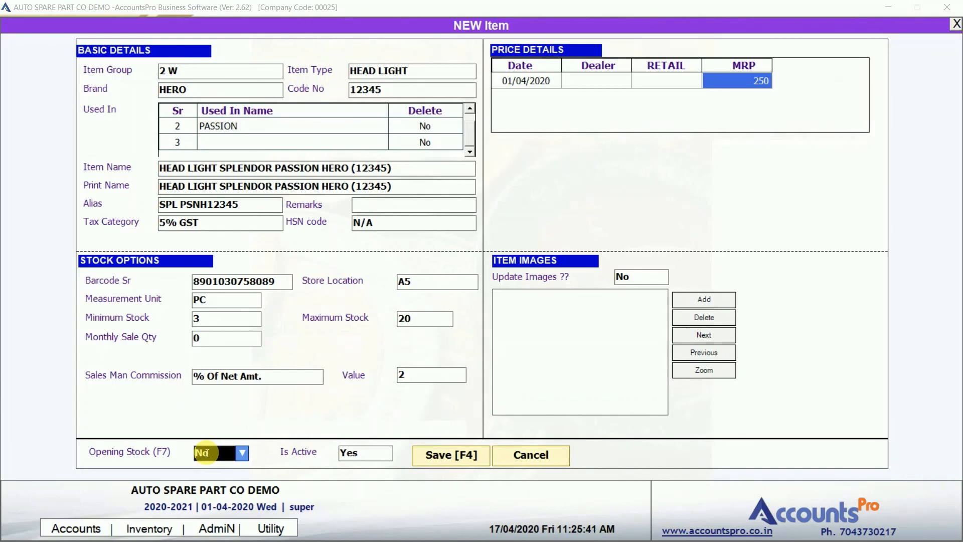
key("Return")
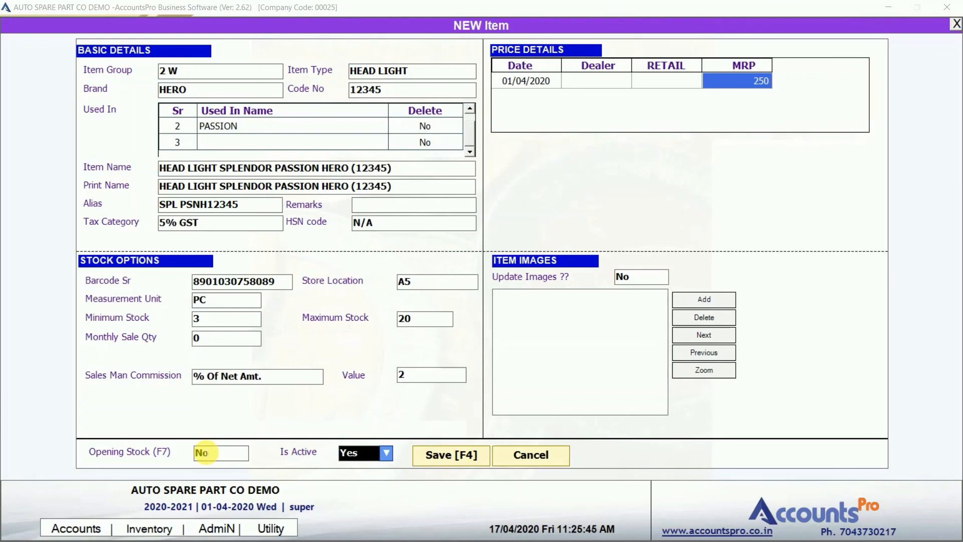
key("alt+Down")
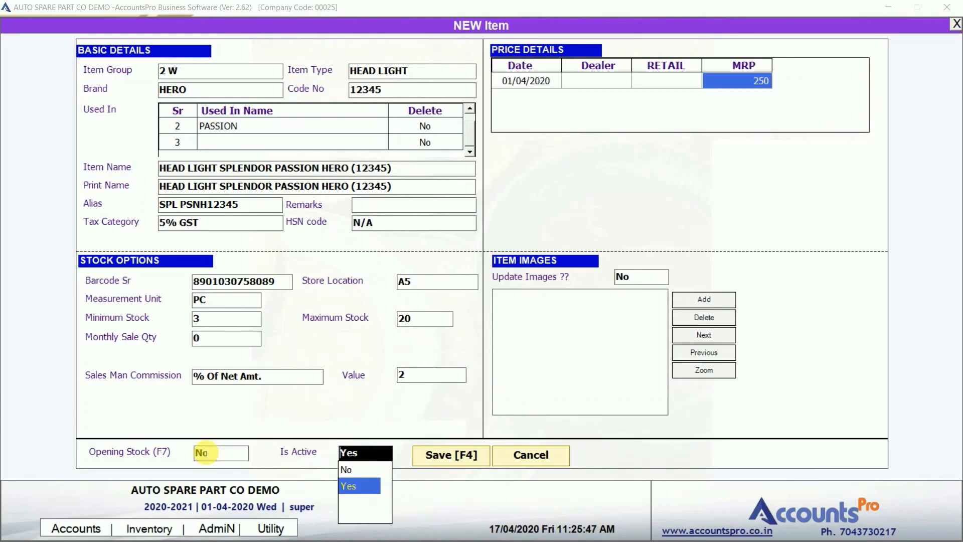
key("Return")
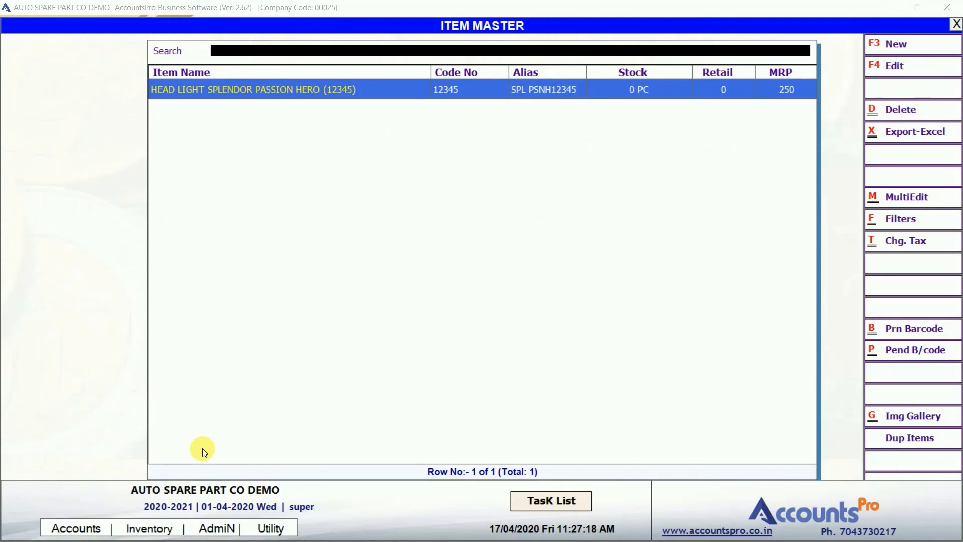
Save the HEAD LIGHT SPLENDOR PASSION HERO item and reopen it in EDIT Item.
key("Right")
key("F4")
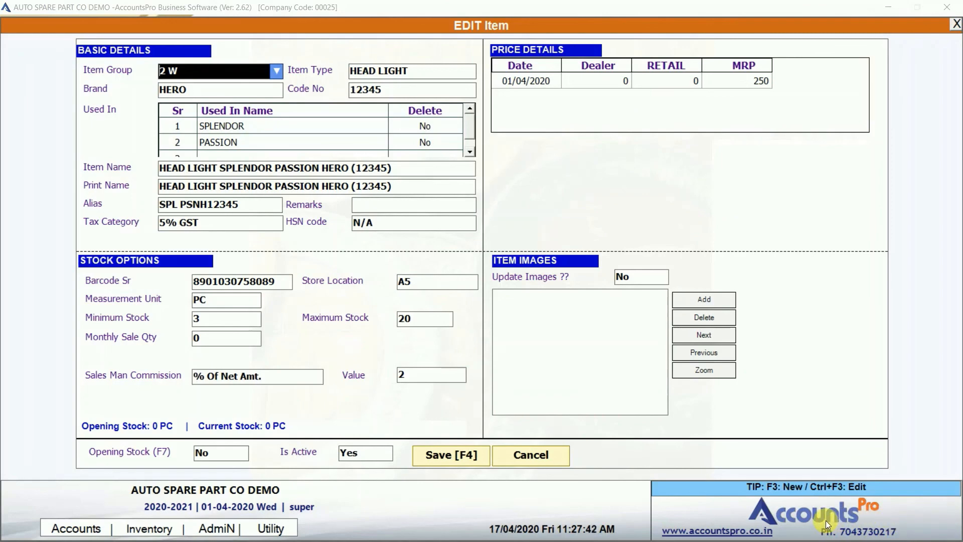
key("ctrl+alt+e")
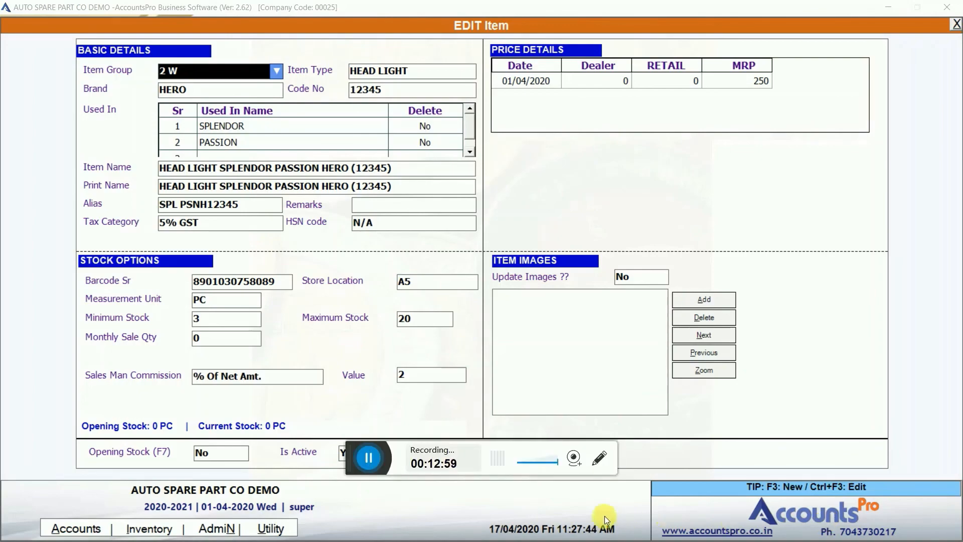